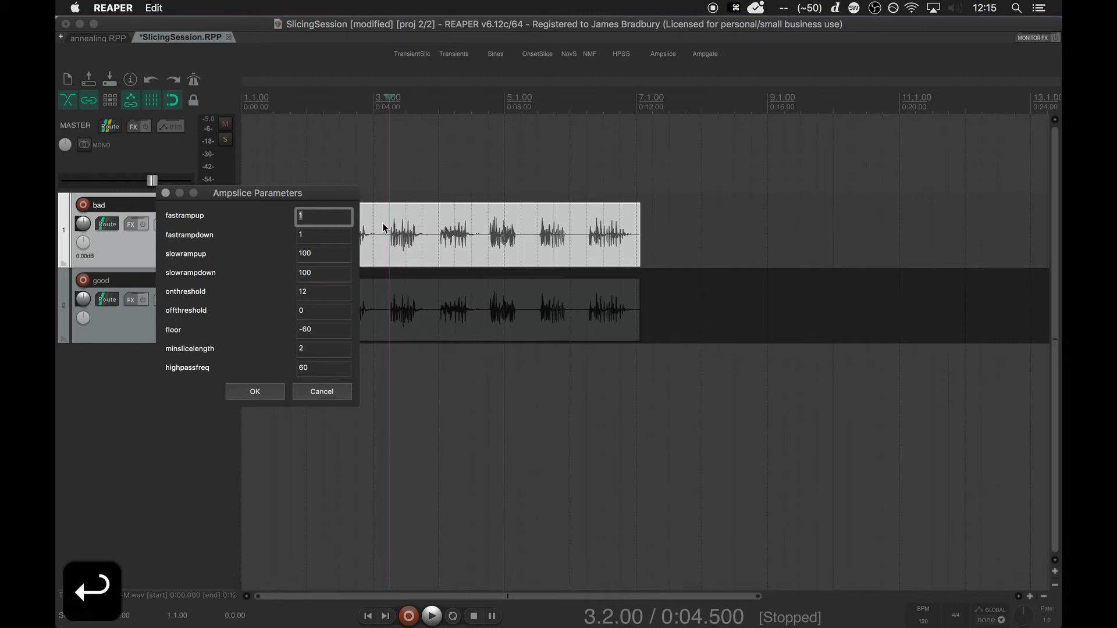
Slice the bad track's item with Ampslice at onthreshold 12, offthreshold 0, floor -60 and minslicelength 2, leaving the slices unselected.
left_click(255, 392)
left_click(435, 180)
Examine the slice boundaries on the bad track closely against the waveform between about 4.5 and 6 seconds.
scroll(435, 180, "up", 10)
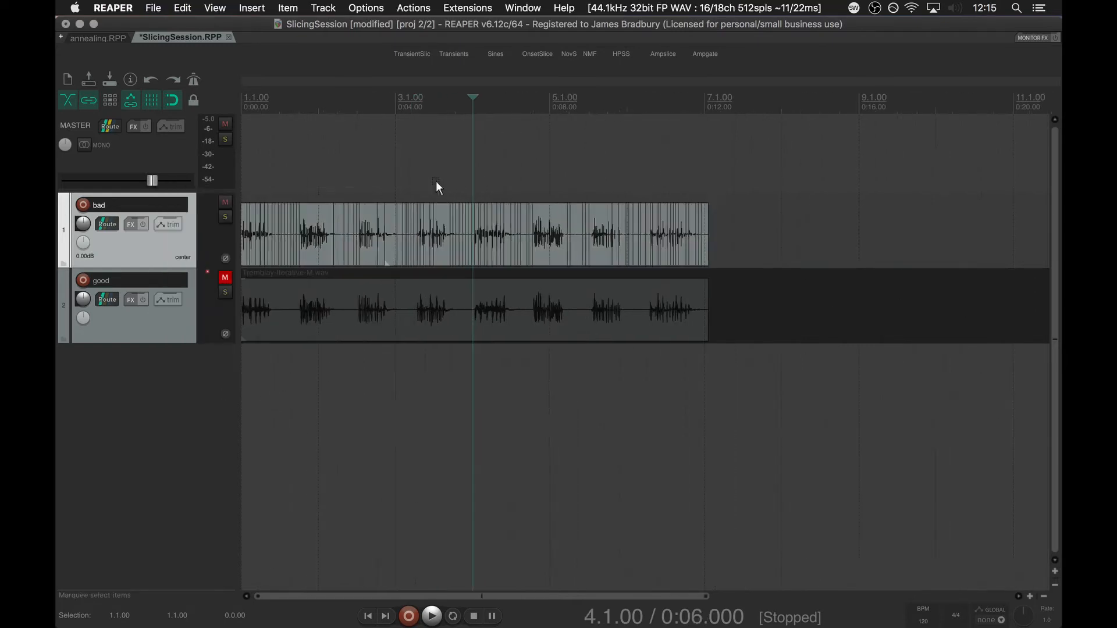
scroll(435, 181, "up", 3)
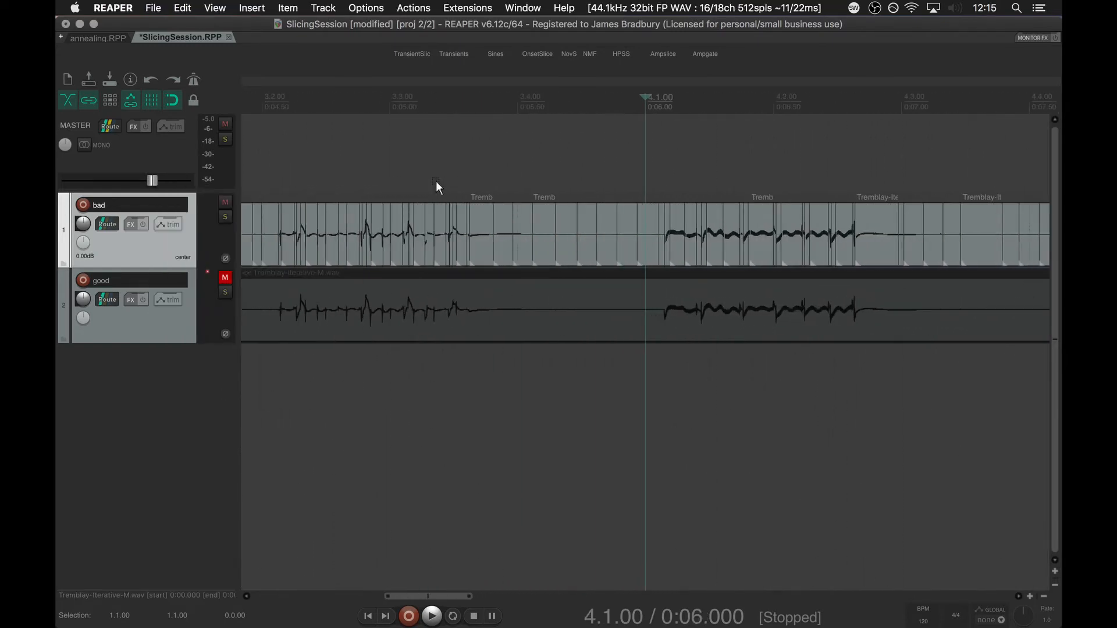
scroll(435, 181, "left", 2)
left_click(421, 182)
scroll(421, 183, "up", 3)
scroll(422, 183, "up", 4)
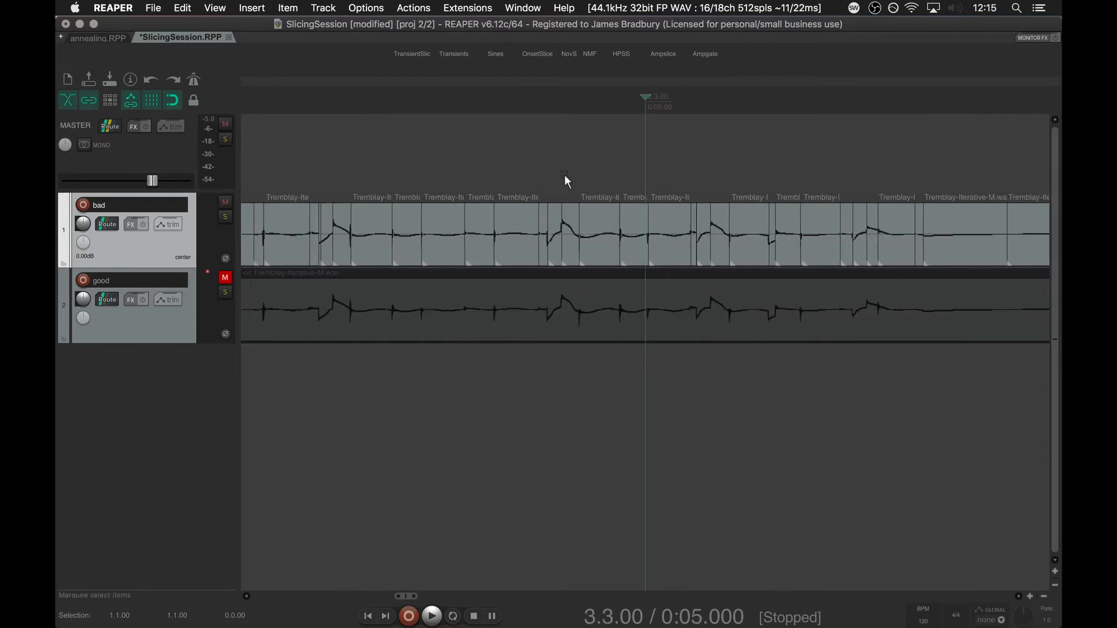
key("Left")
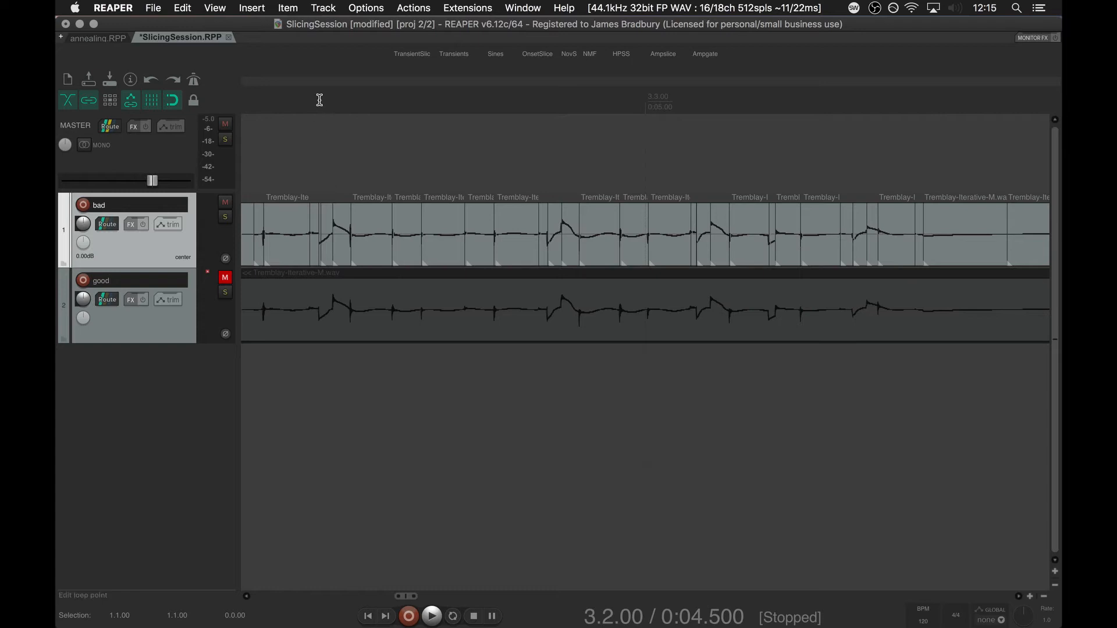
scroll(319, 98, "up", 2)
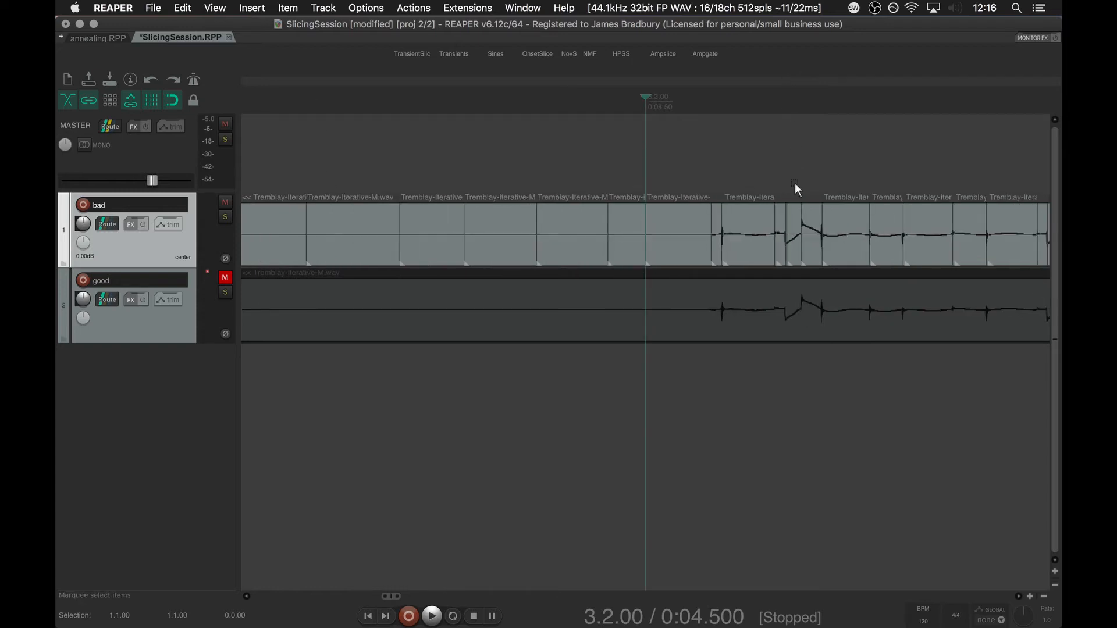
scroll(794, 182, "up", 5)
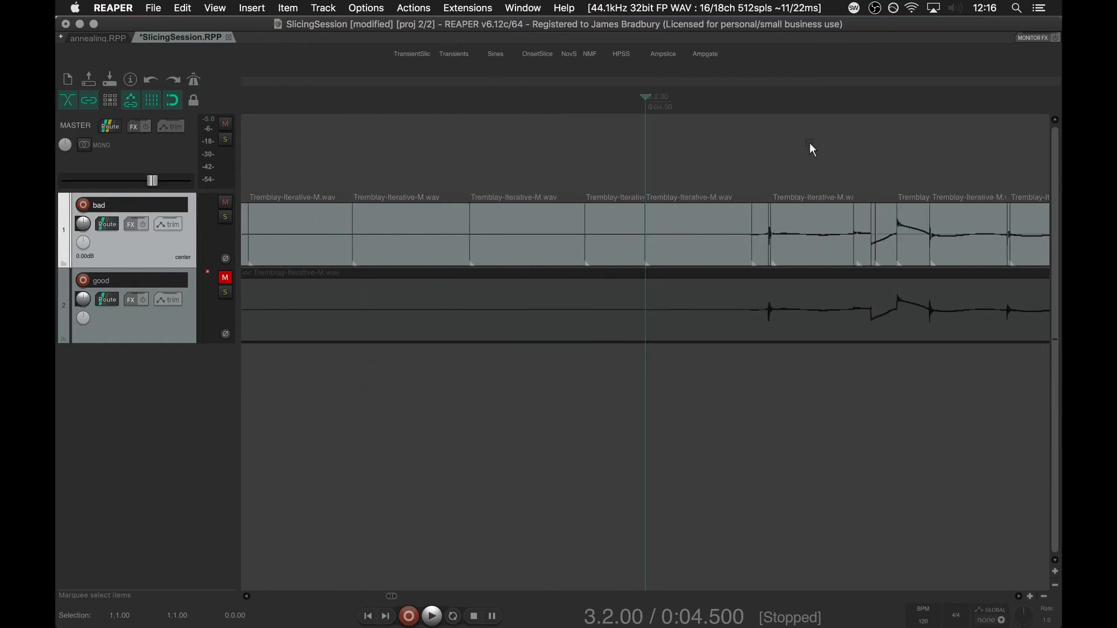
left_click(901, 165)
scroll(900, 165, "up", 4)
scroll(791, 170, "up", 2)
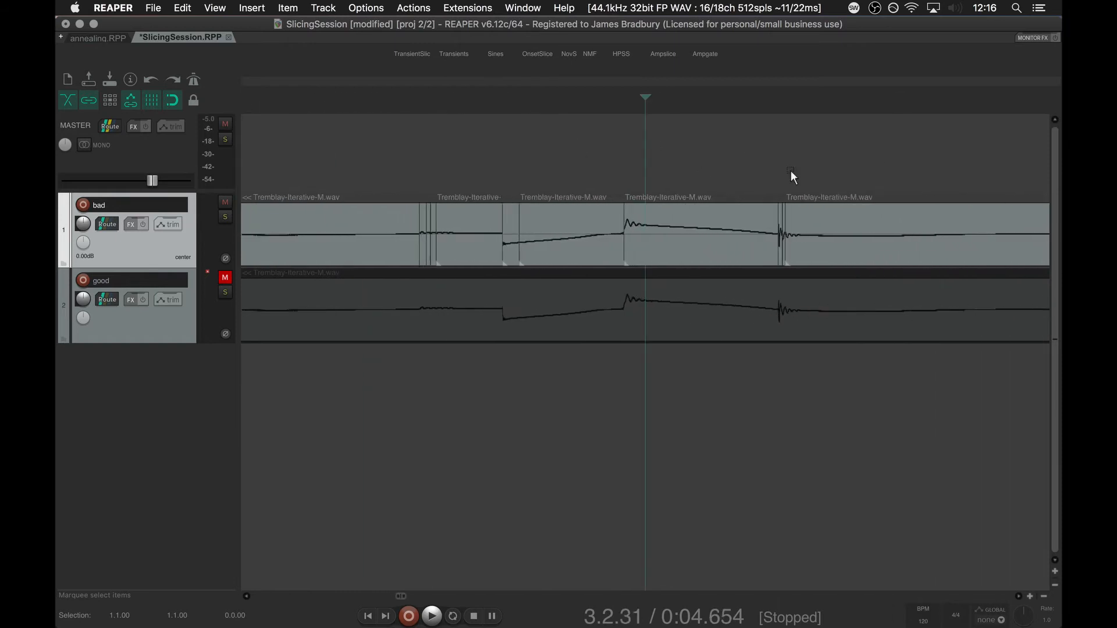
left_click(428, 175)
scroll(428, 175, "down", 10)
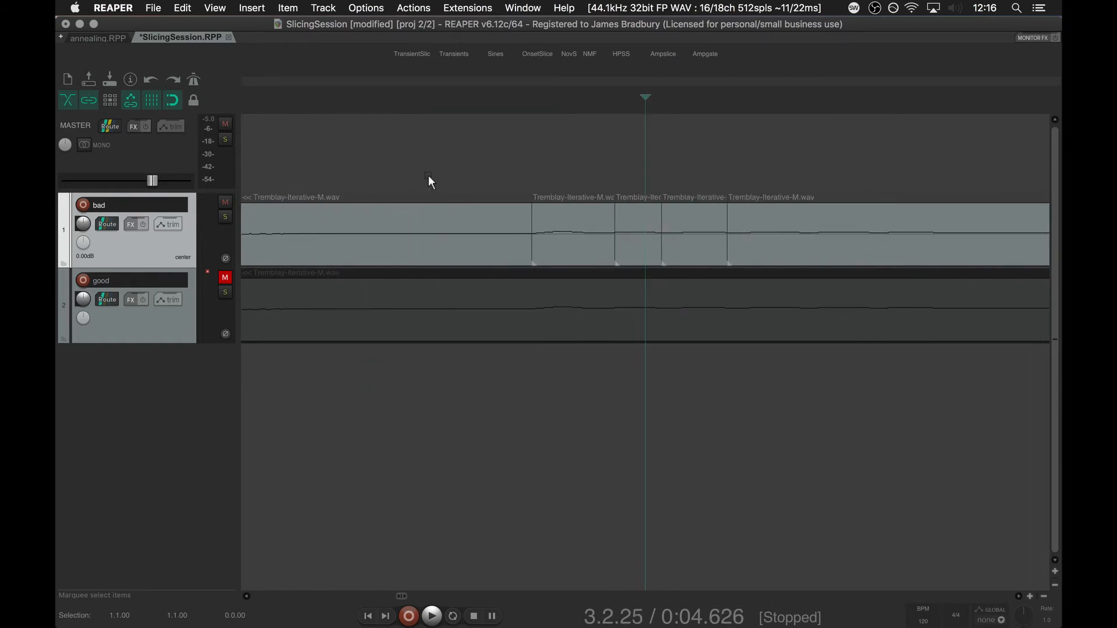
scroll(428, 176, "down", 3)
scroll(428, 176, "up", 3)
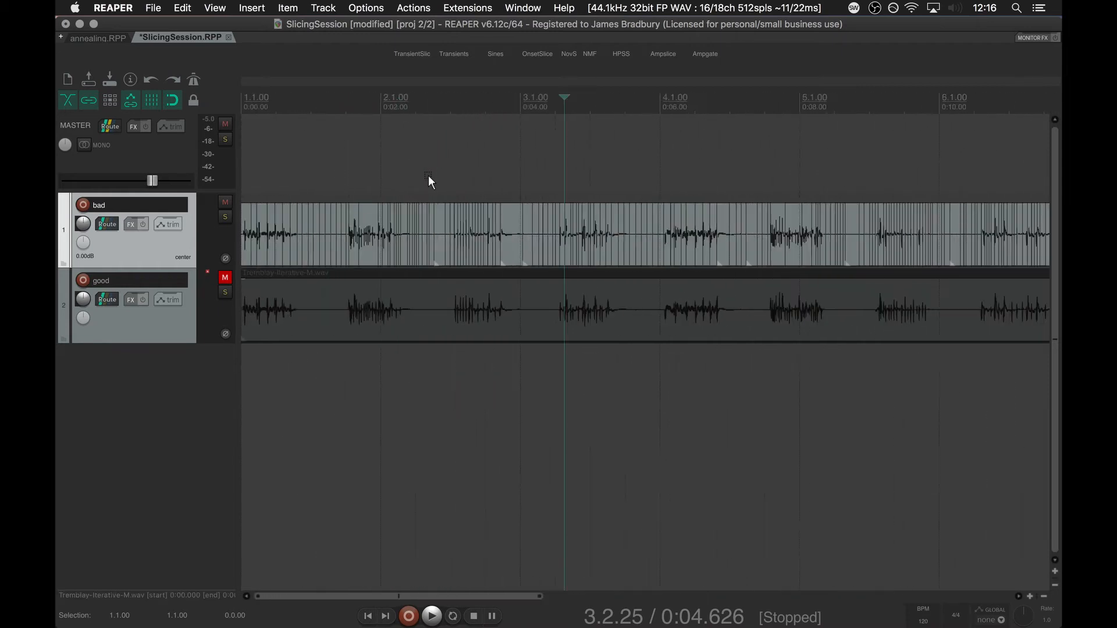
scroll(428, 176, "down", 2)
Unmute the good track, mute the bad track, and slice the good track's item with Ampslice at onthreshold 24.
left_click(225, 277)
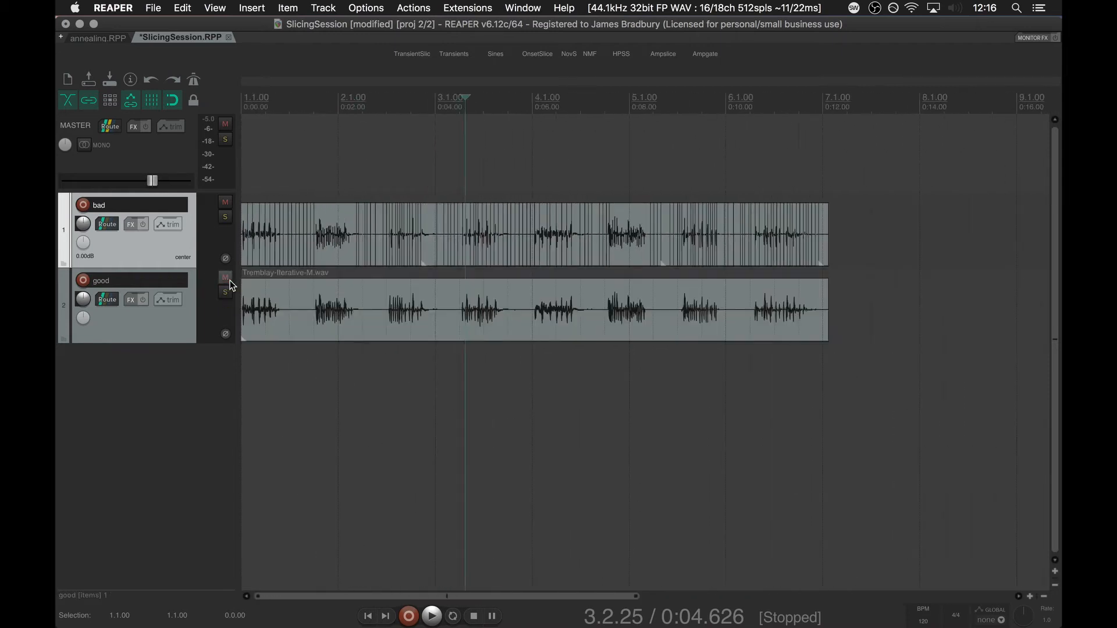
left_click(225, 202)
left_click(297, 306)
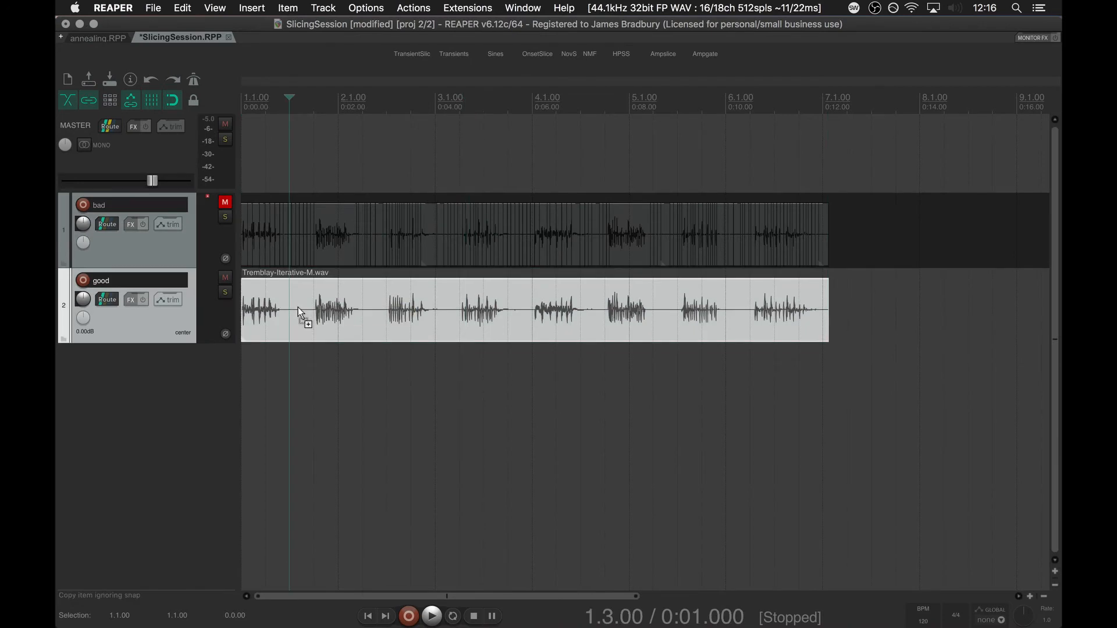
key("super+shift+r")
key("Return")
key("Tab")
key("Tab")
key("Tab")
key("Tab")
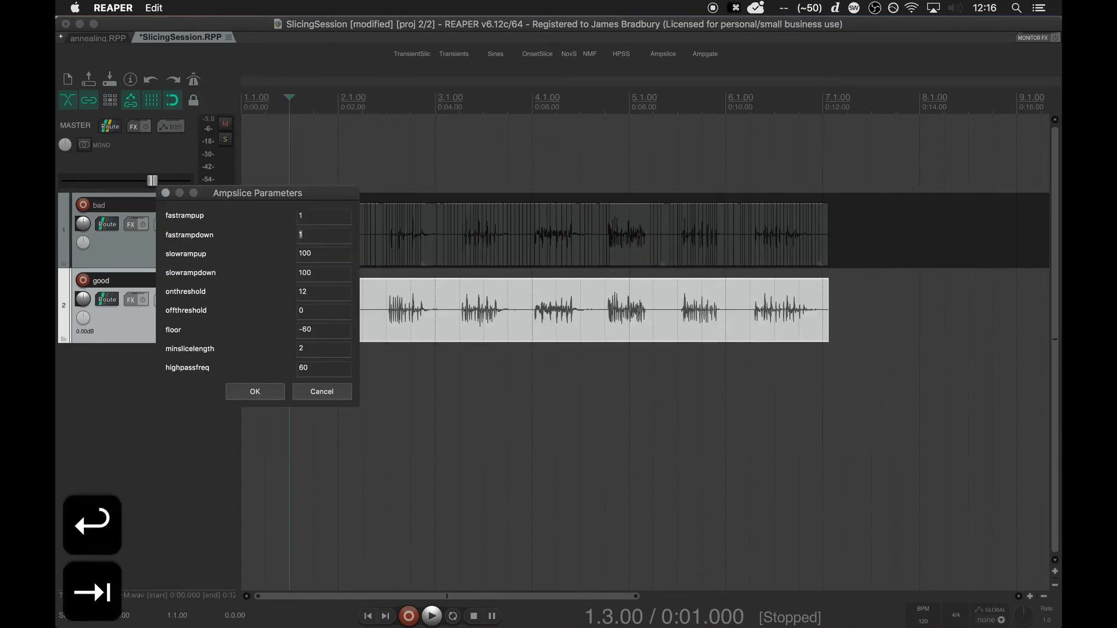
type("24")
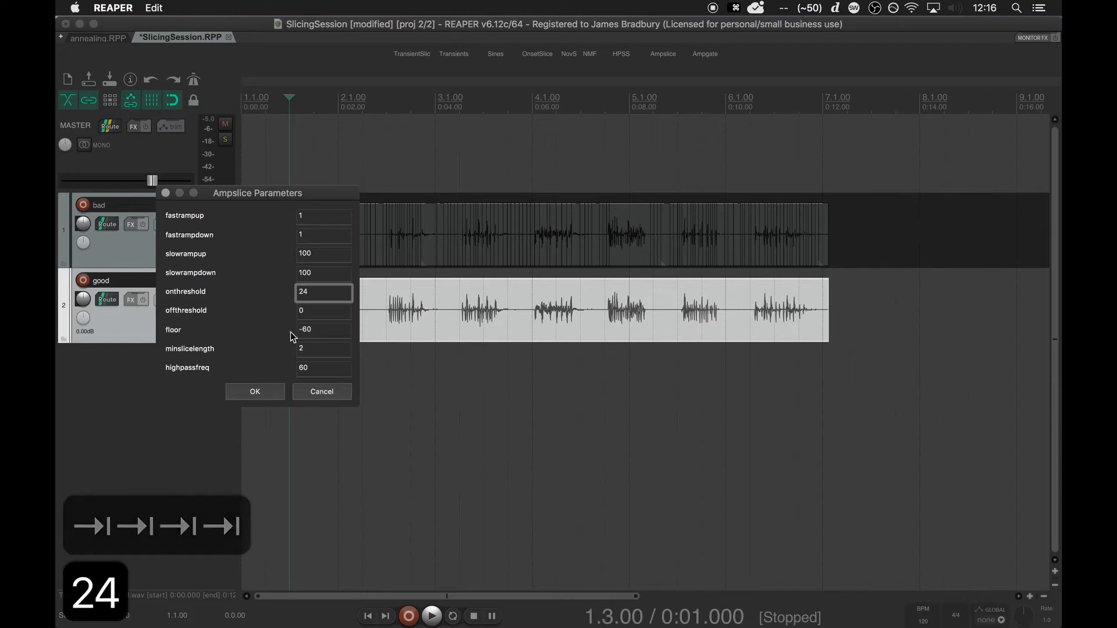
left_click(255, 392)
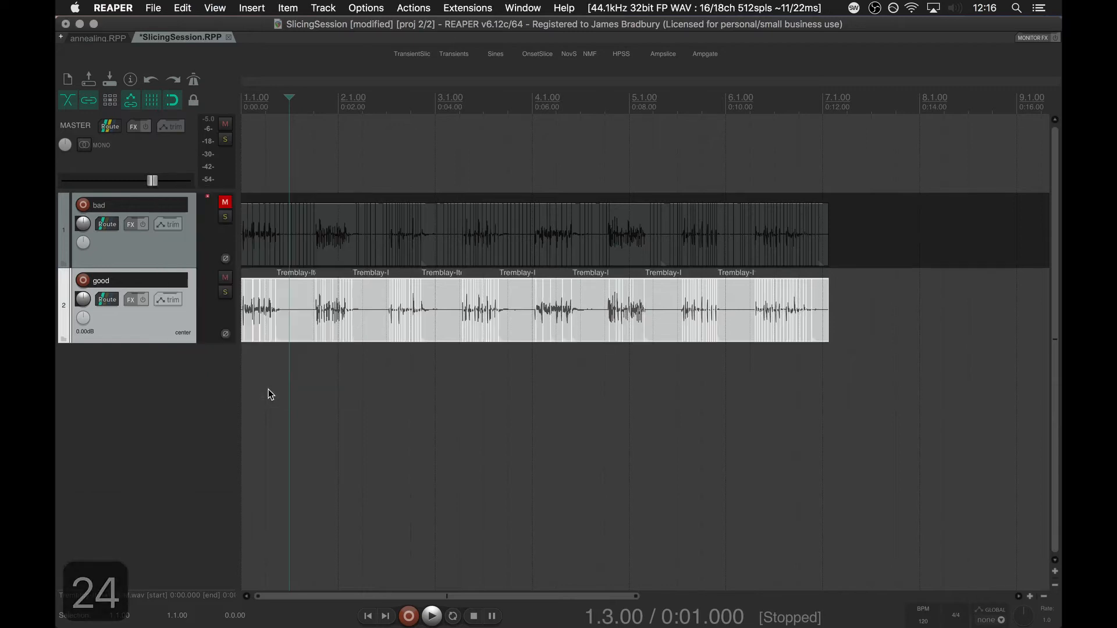
Mute all the good track's slices covering the burst between about 3 and 4 seconds.
left_click(401, 353)
scroll(400, 352, "up", 5)
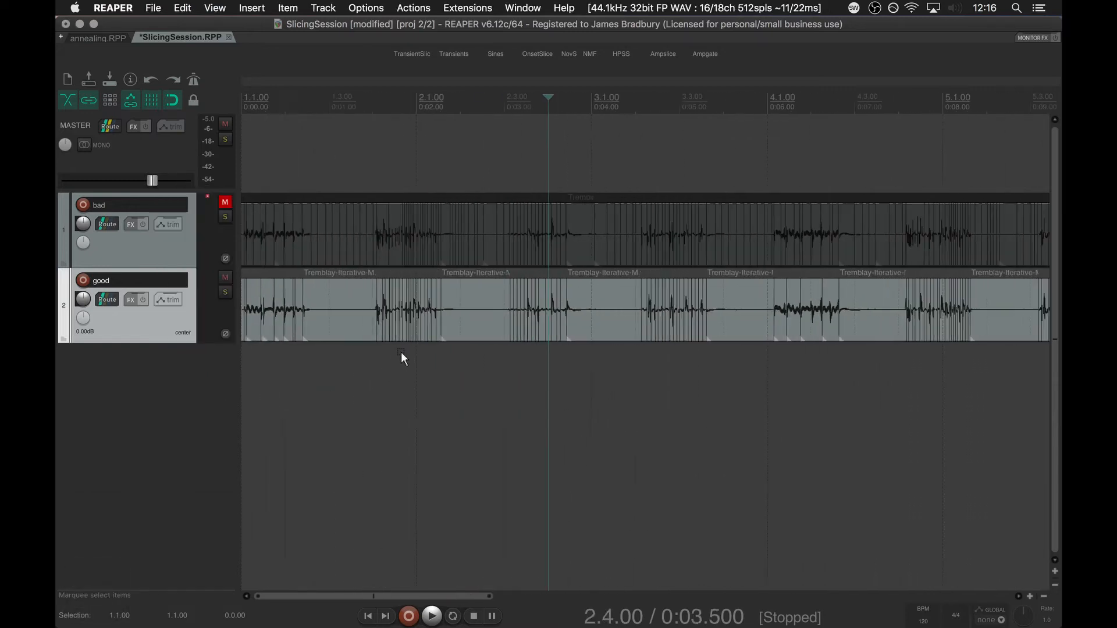
scroll(400, 351, "up", 6)
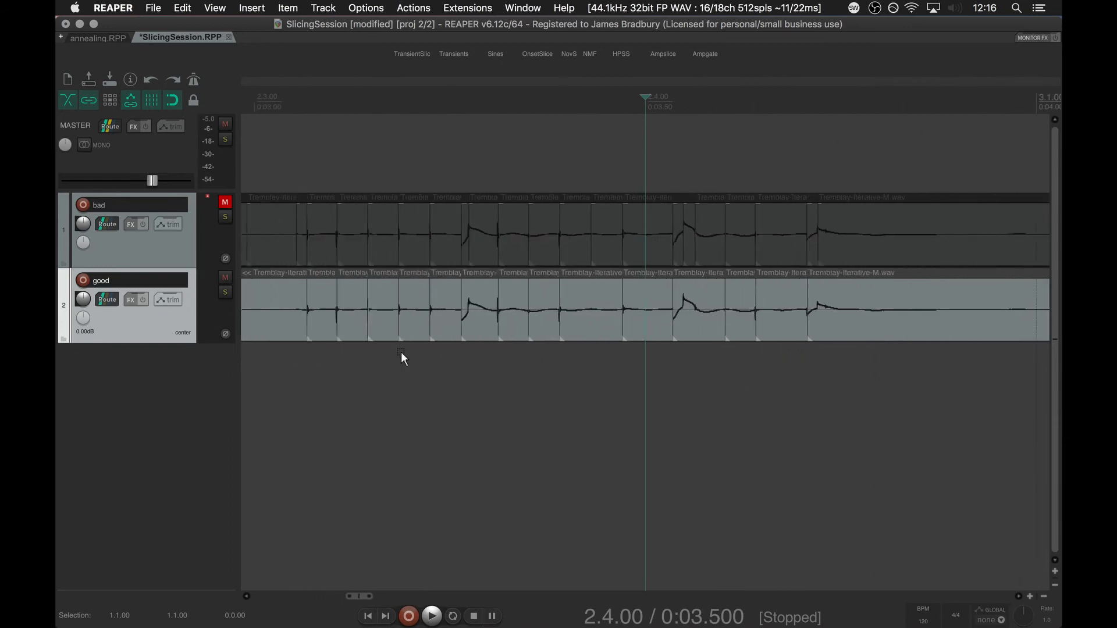
left_click(260, 350)
left_click(301, 320)
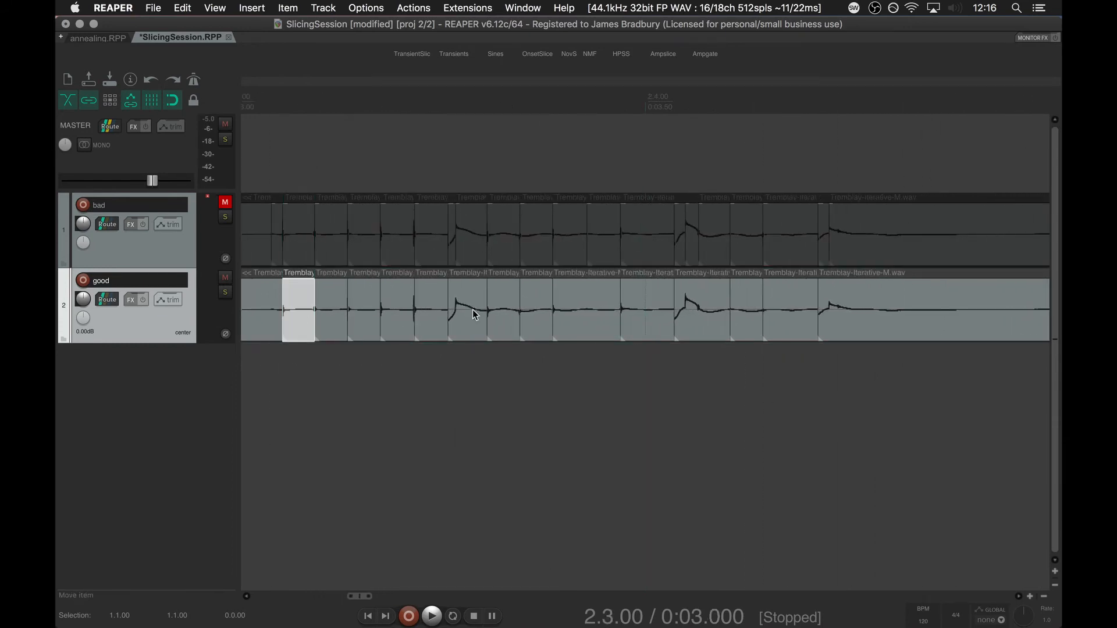
left_click(891, 319)
left_click_drag(739, 358, 289, 303)
key("alt+m")
left_click(604, 383)
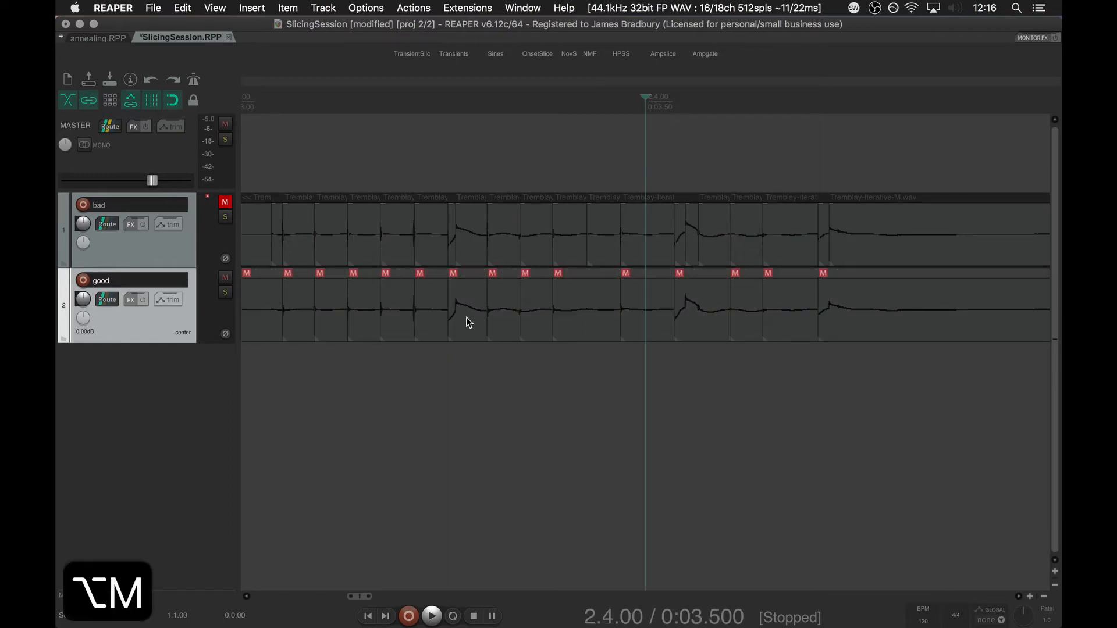
Unmute only the good track's slice at about 3.3 seconds, where the waveform peaks.
left_click(467, 317)
key("alt+m")
left_click(277, 371)
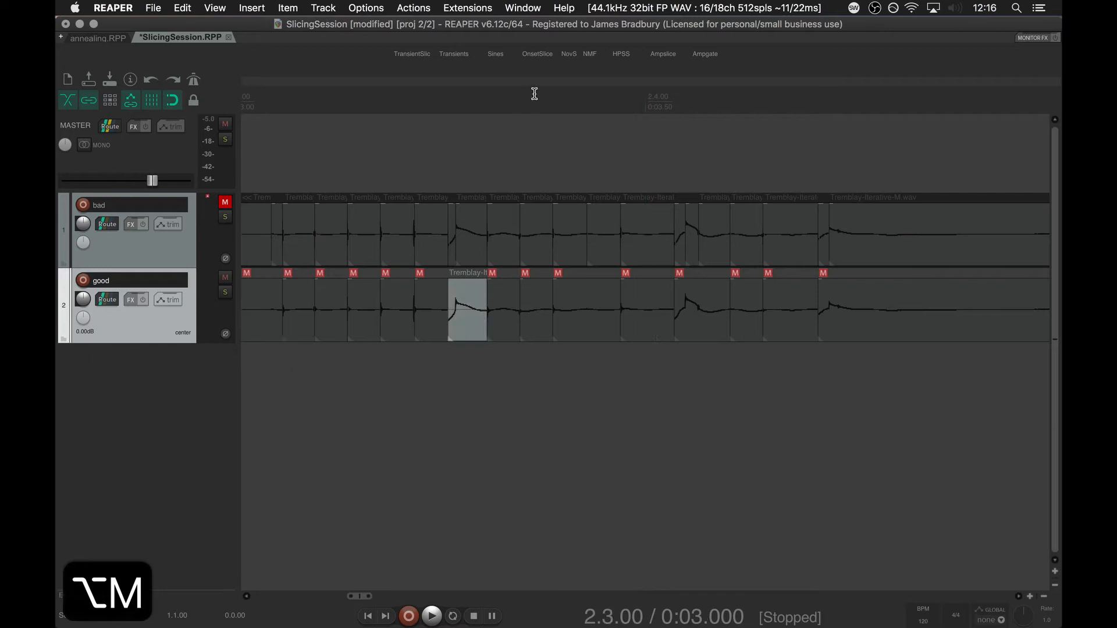
Set a time selection from 2.3.00 to 3.1.00 around the muted burst and play it back.
left_click_drag(274, 95, 905, 125)
scroll(476, 529, "down", 5)
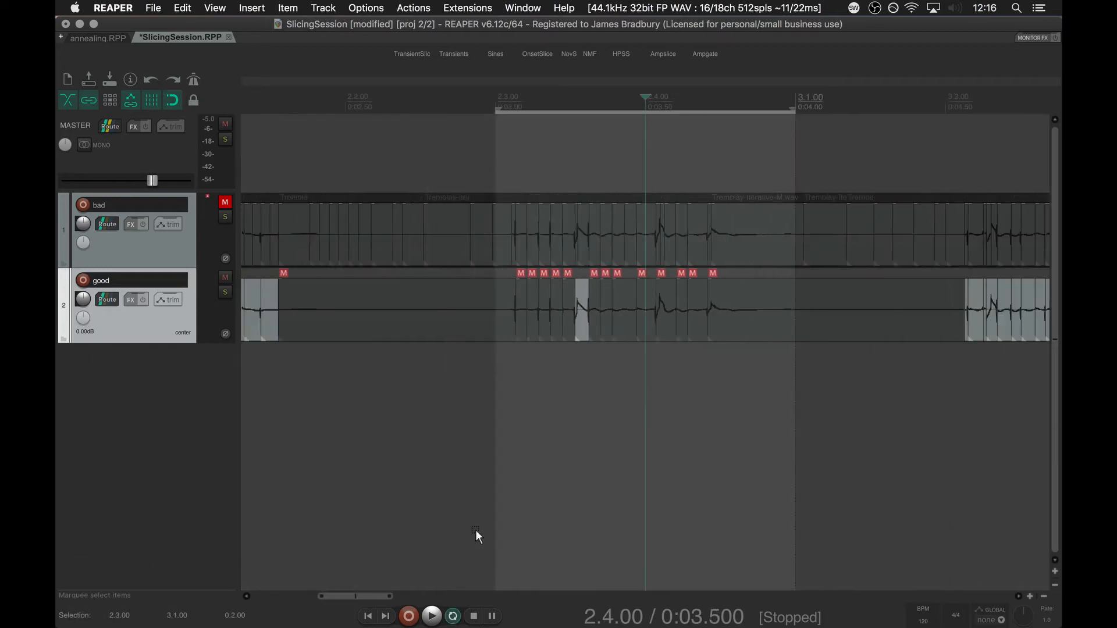
key("space")
scroll(498, 442, "right", 3)
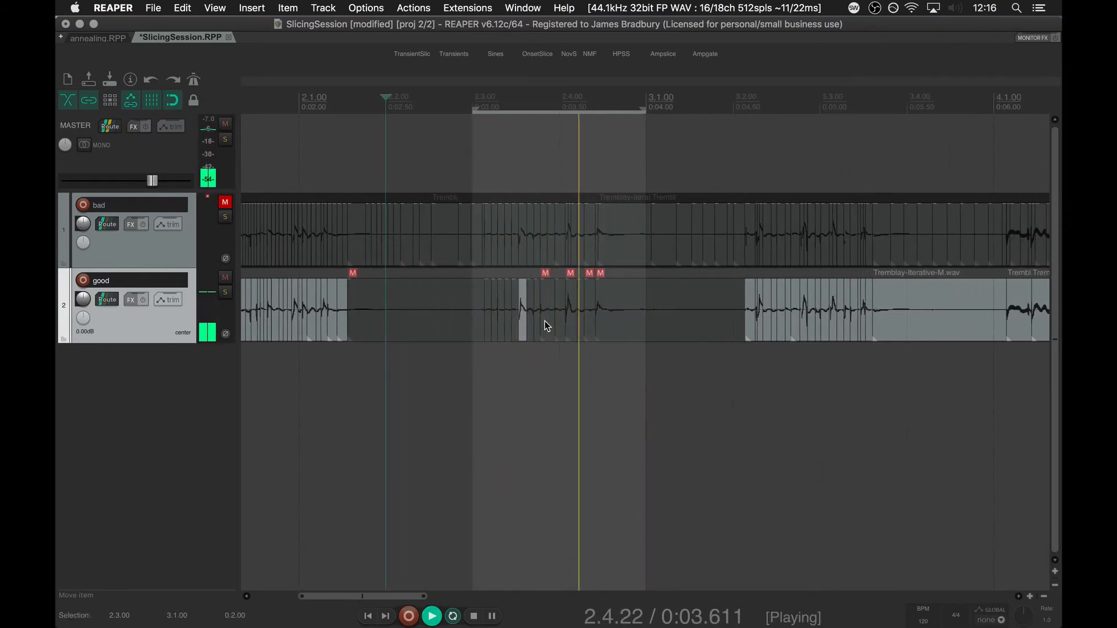
Unmute five more slices of the looping burst one by one, at about 3.5, 3.6, 3.15, 3.1 and 3.25 seconds.
left_click(559, 309)
key("alt+m")
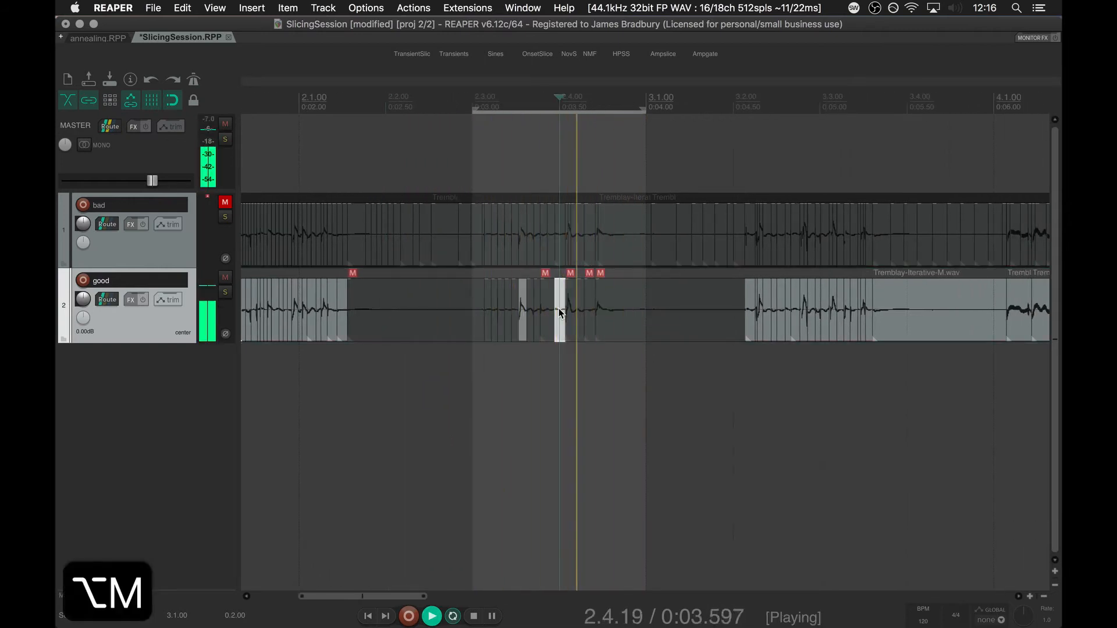
left_click(578, 311)
key("alt+m")
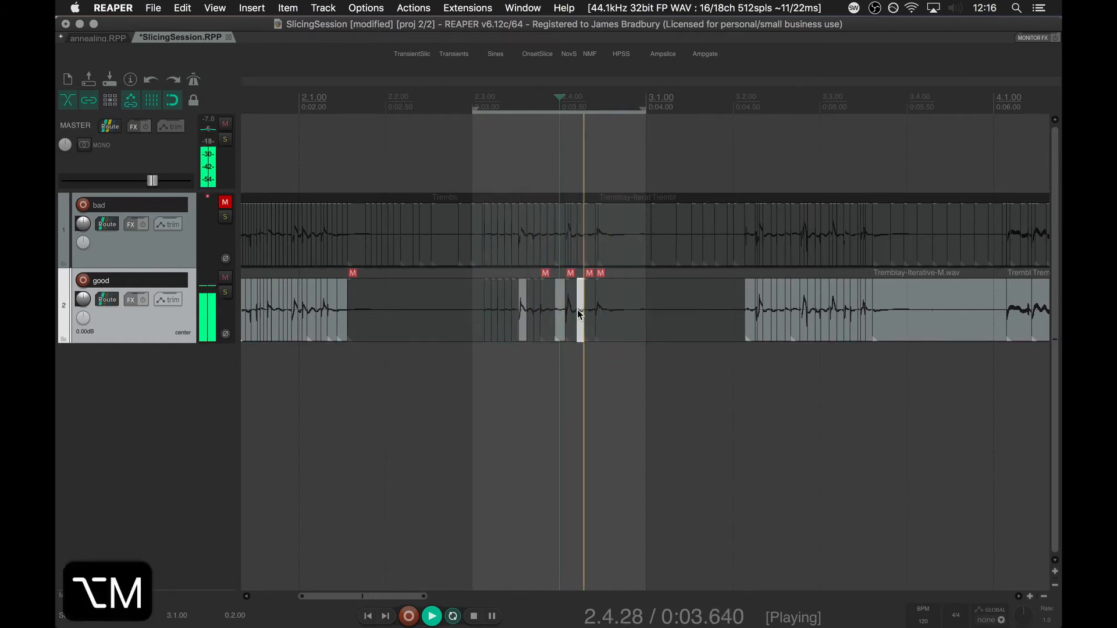
left_click(499, 320)
key("alt+m")
left_click(487, 319)
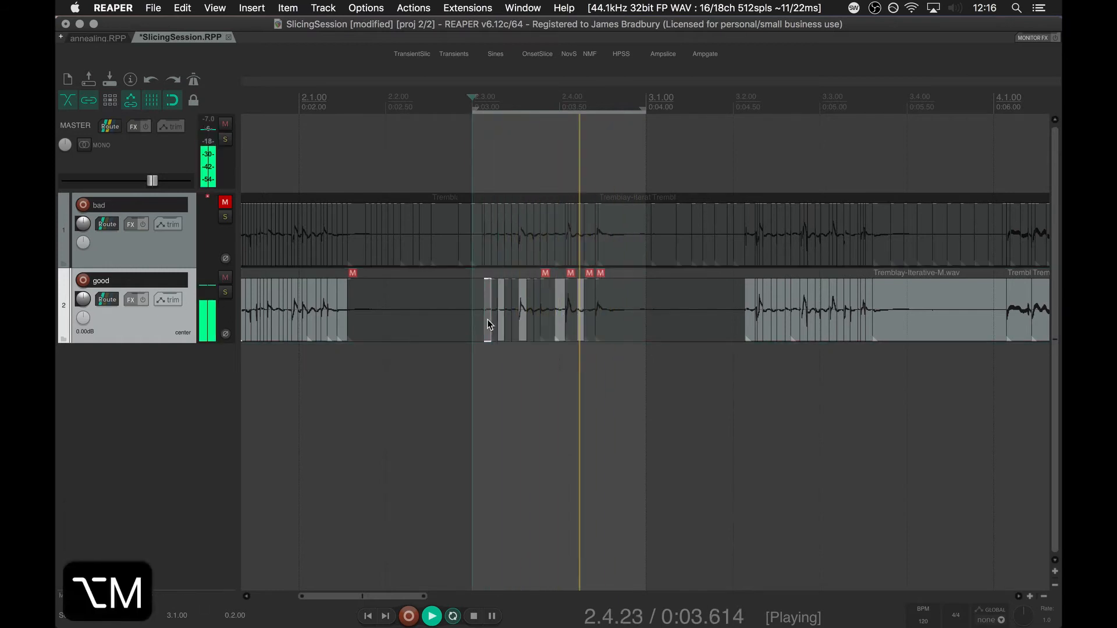
key("alt+m")
left_click(516, 320)
key("alt+m")
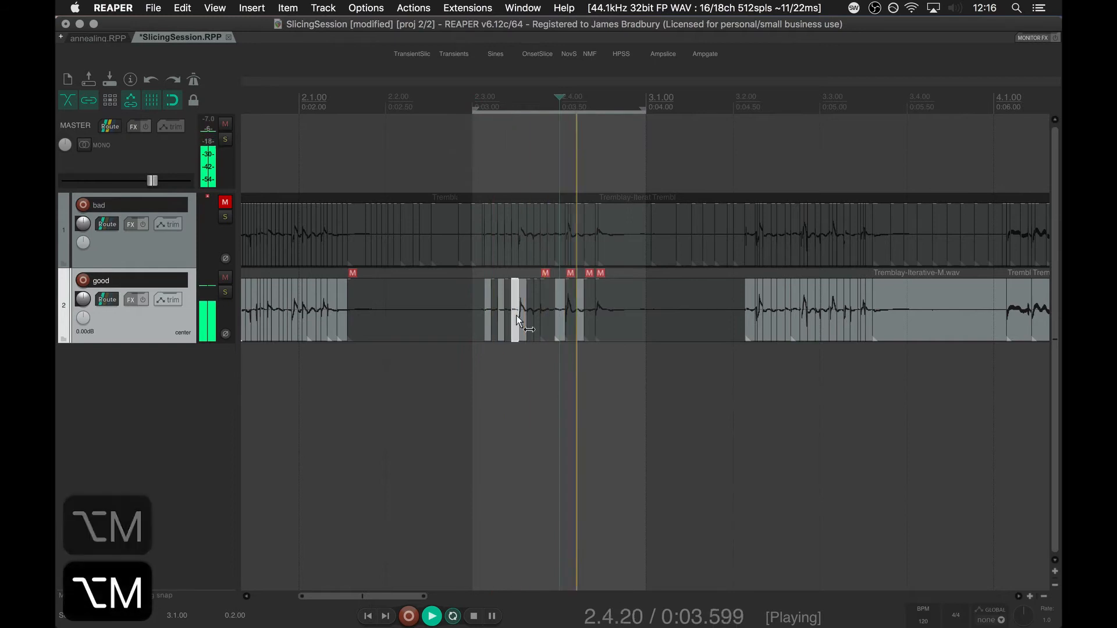
Unmute further slices of the burst while it plays, at about 3.4, 3.75 and 3.7 seconds and the short one before 3.4.
left_click(543, 319)
key("alt+m")
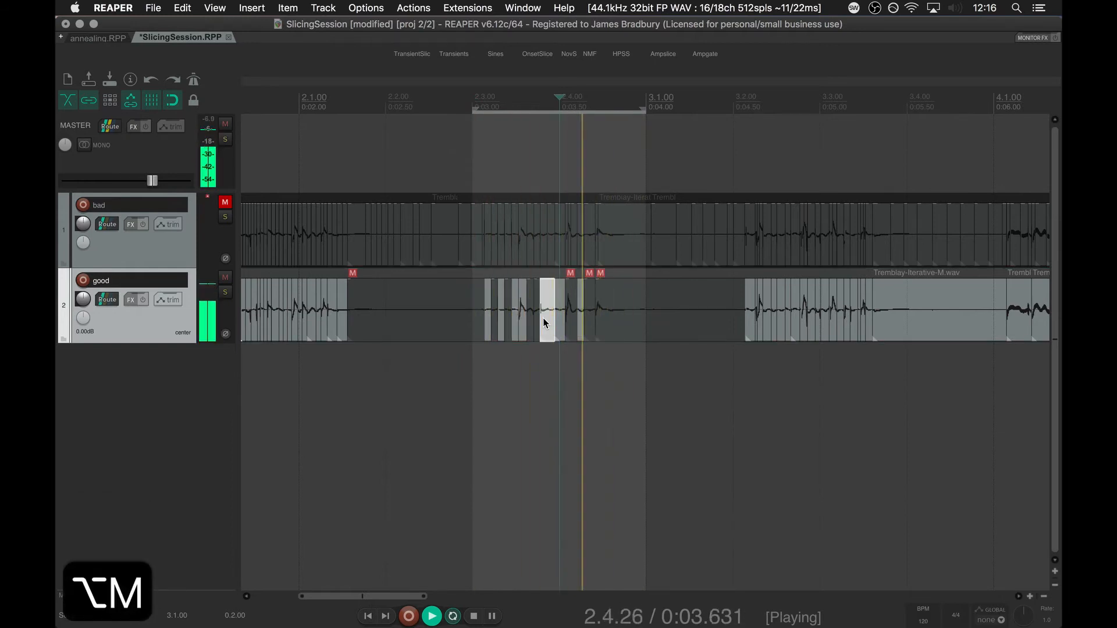
left_click(602, 312)
key("alt+m")
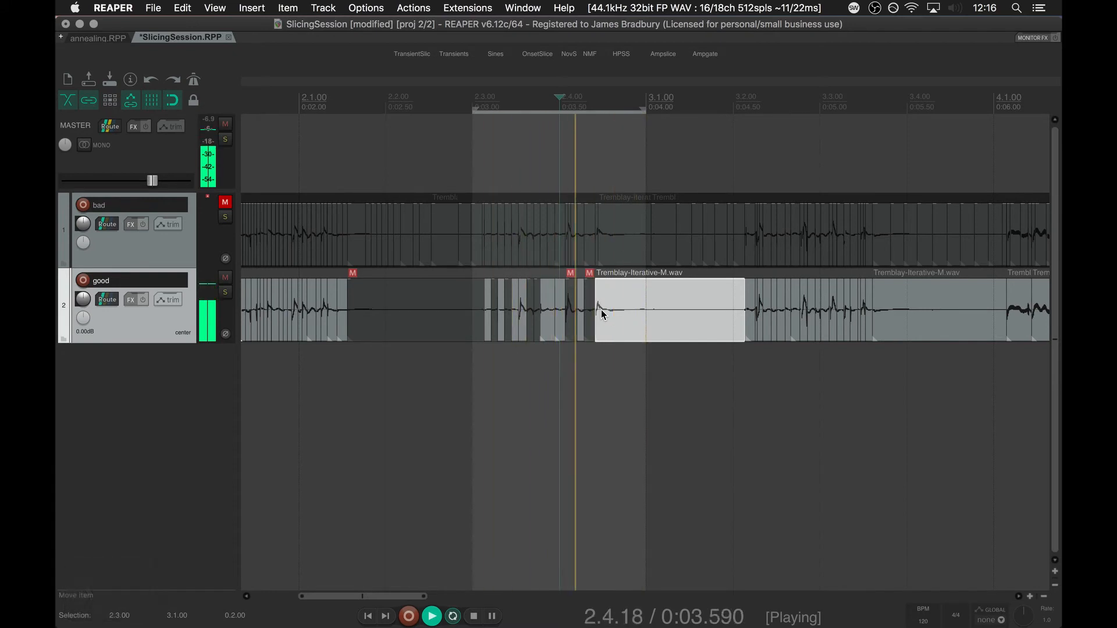
left_click(591, 332)
key("alt+m")
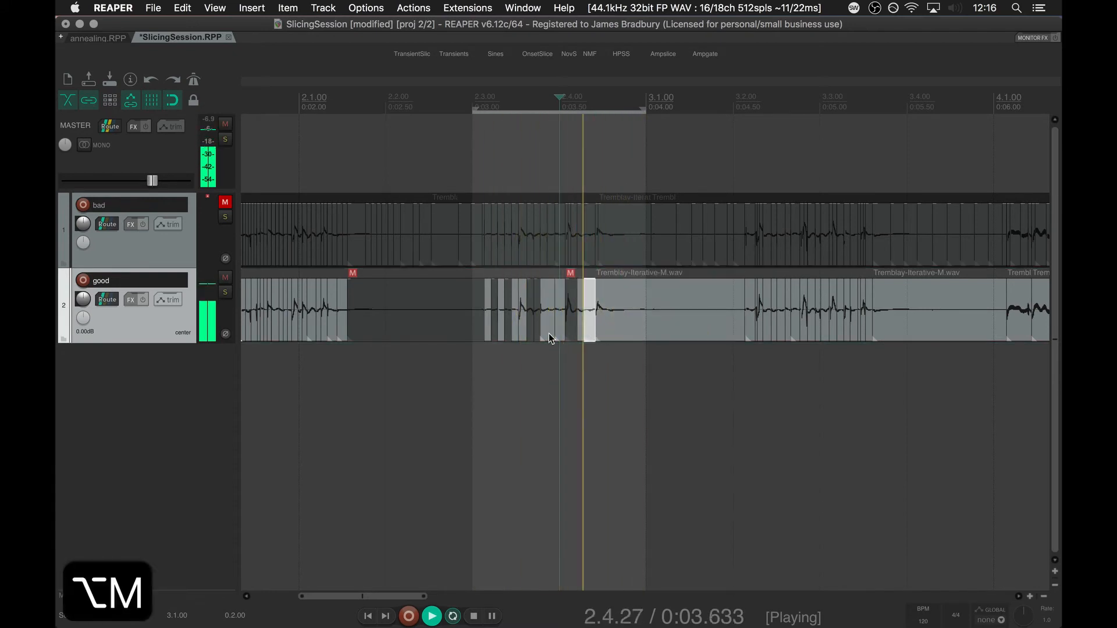
left_click(538, 321)
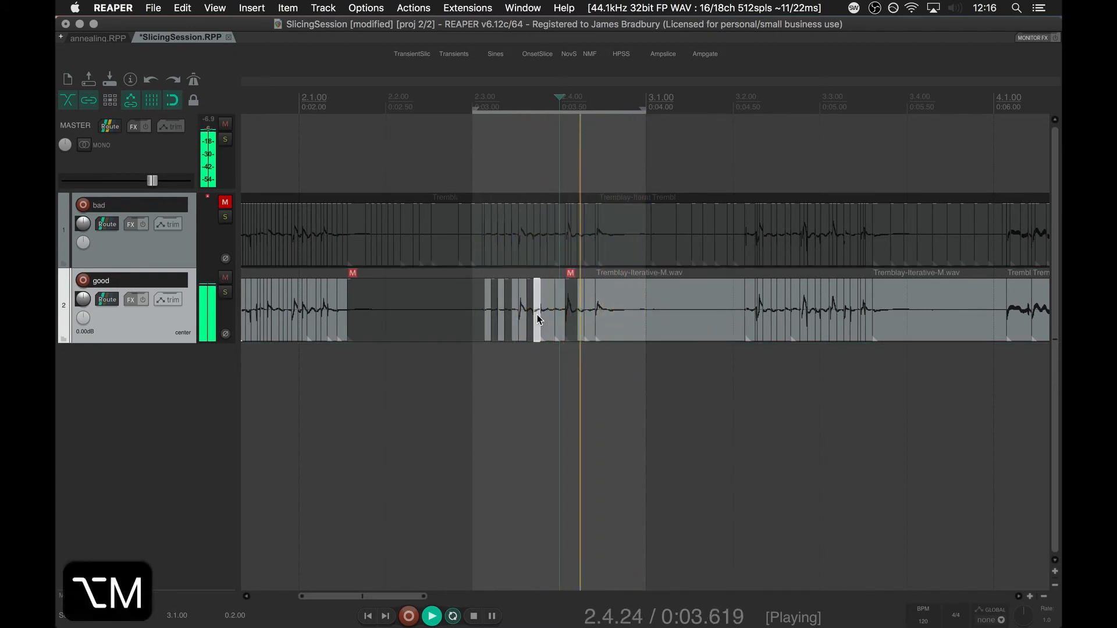
Stop playback and clear the time selection.
key("space")
key("Escape")
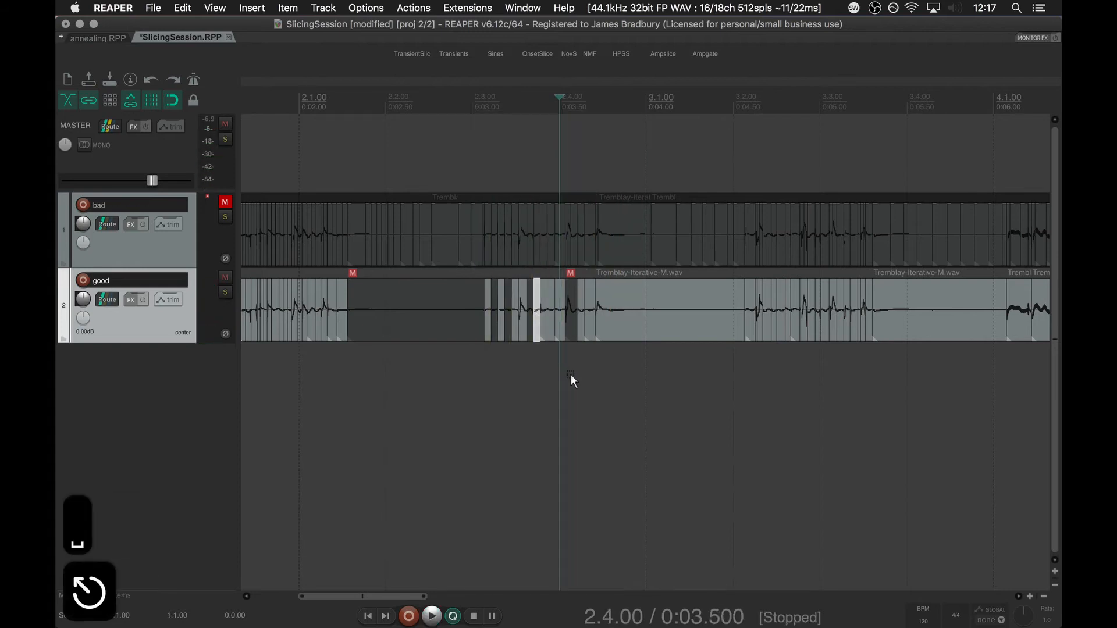
scroll(571, 375, "down", 5)
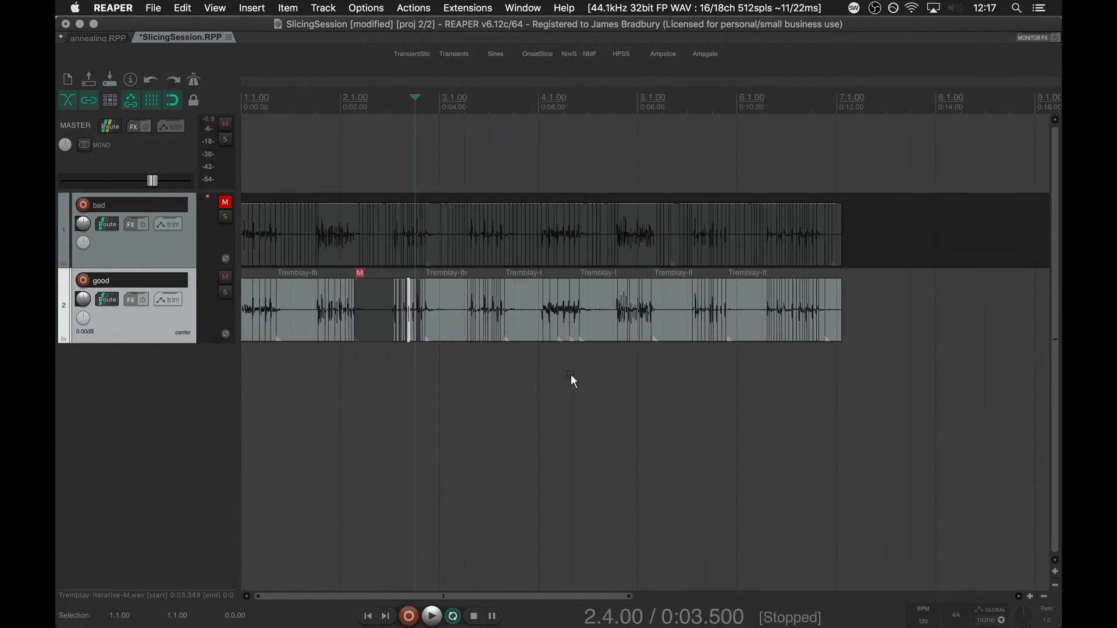
Undo the slice muting, the track mute changes and both Ampslice runs, back to unsliced items on both tracks.
key("super+z")
key("super+z")
key("super+z")
key("super+z")
key("super+z")
key("super+z")
key("super+z")
key("super+z")
key("super+z")
key("super+z")
key("super+z")
key("super+z")
key("super+z")
key("super+z")
key("super+z")
key("super+z")
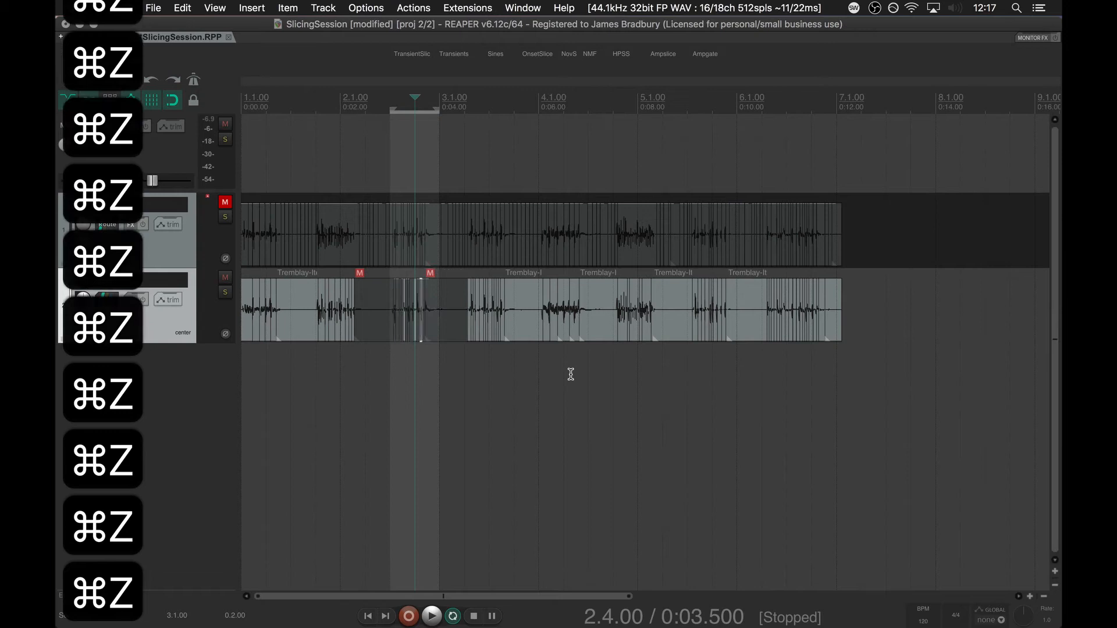
key("super+z")
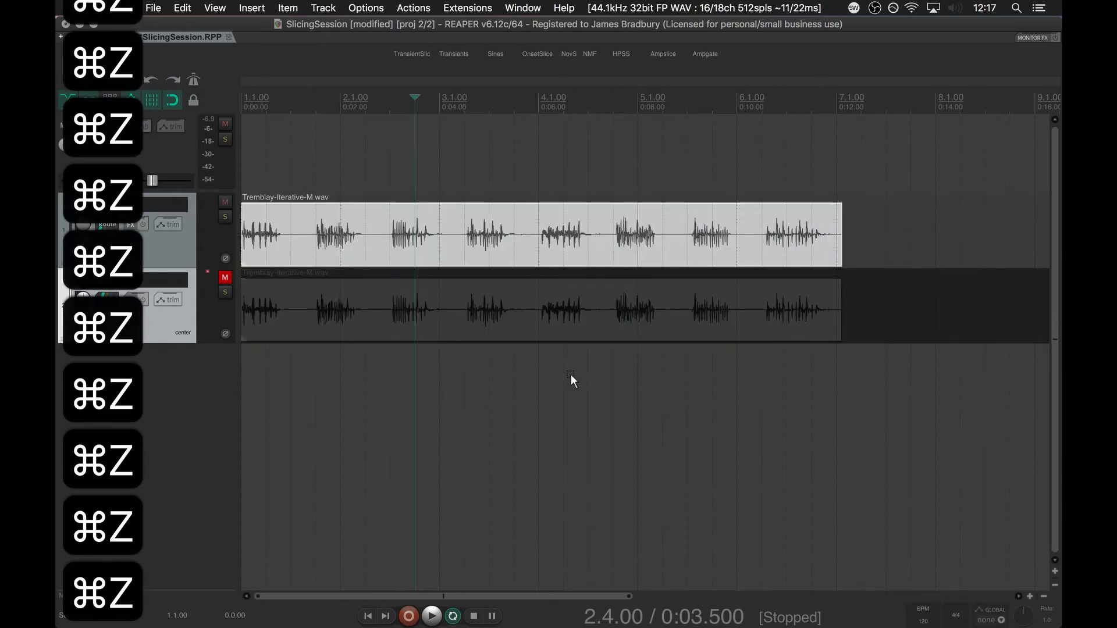
Run Ampslice on the bad track's item with fastrampup and fastrampdown at 100, slowrampup and slowrampdown at 1000.
left_click(297, 235)
key("shift+super+r")
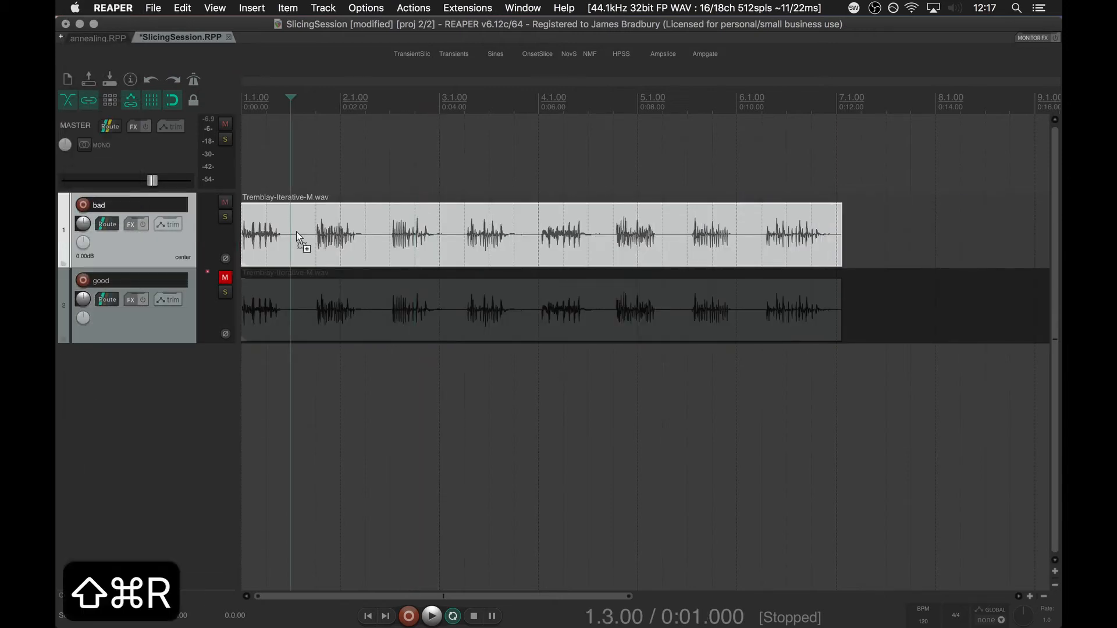
key("Return")
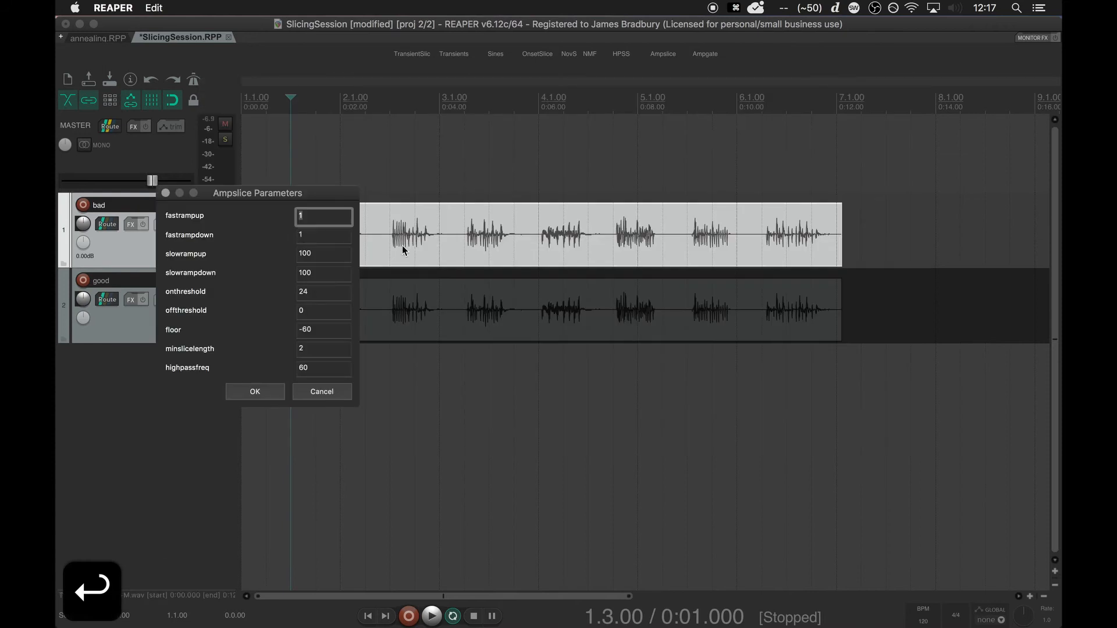
type("100")
key("Tab")
type("100")
key("Tab")
type("1000")
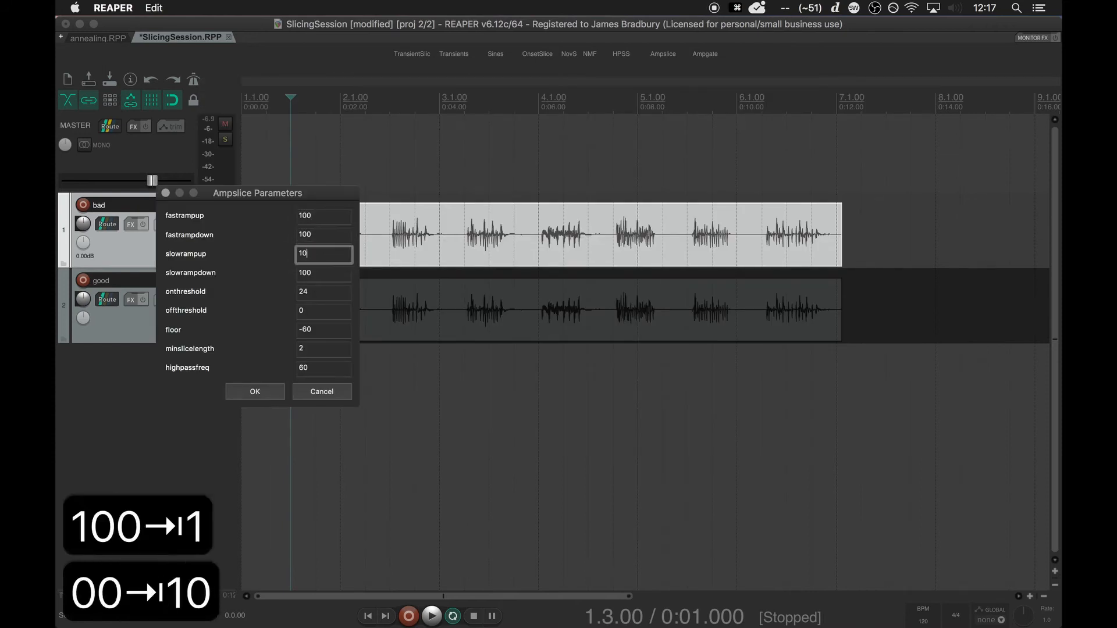
key("Tab")
type("1000")
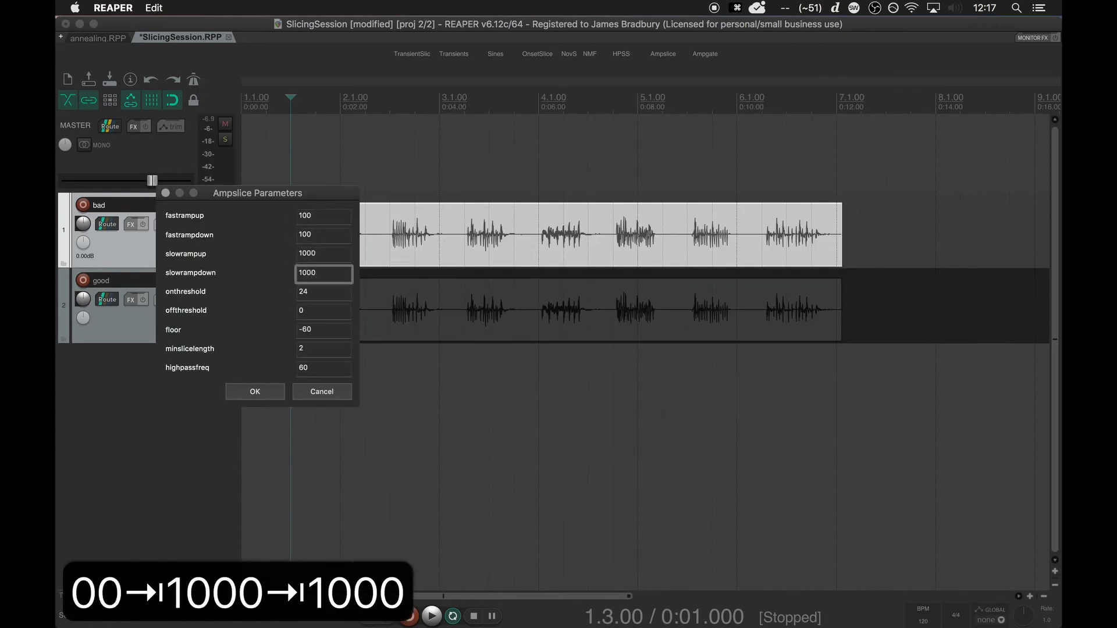
left_click(268, 396)
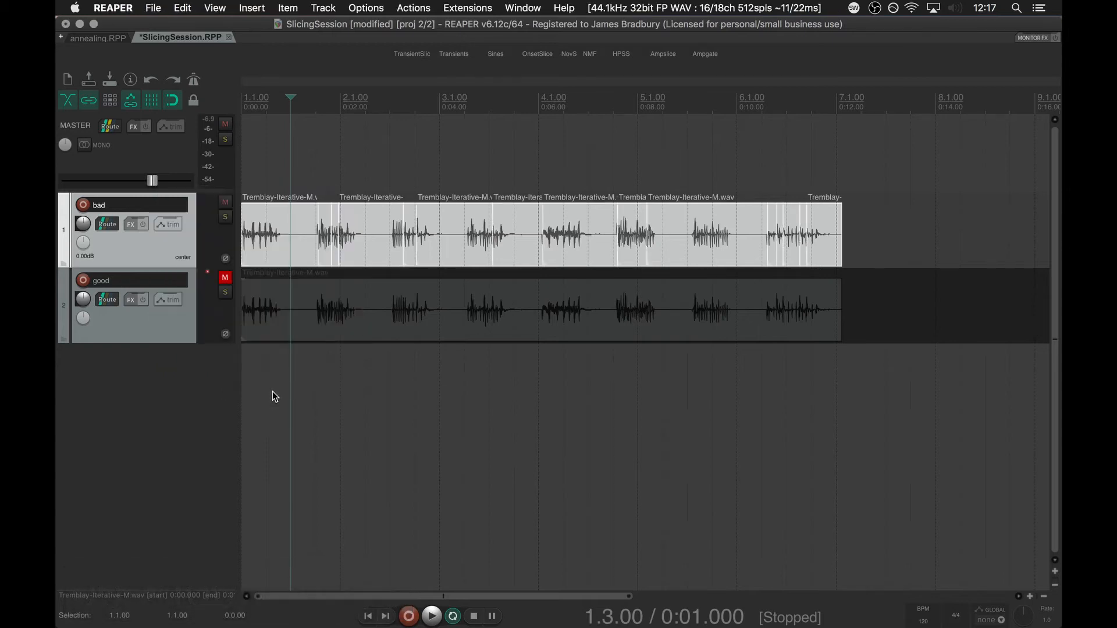
Copy the slice starting just after 6 seconds on the bad track and paste it at the start of a new third track.
left_click(412, 159)
scroll(412, 160, "down", 4)
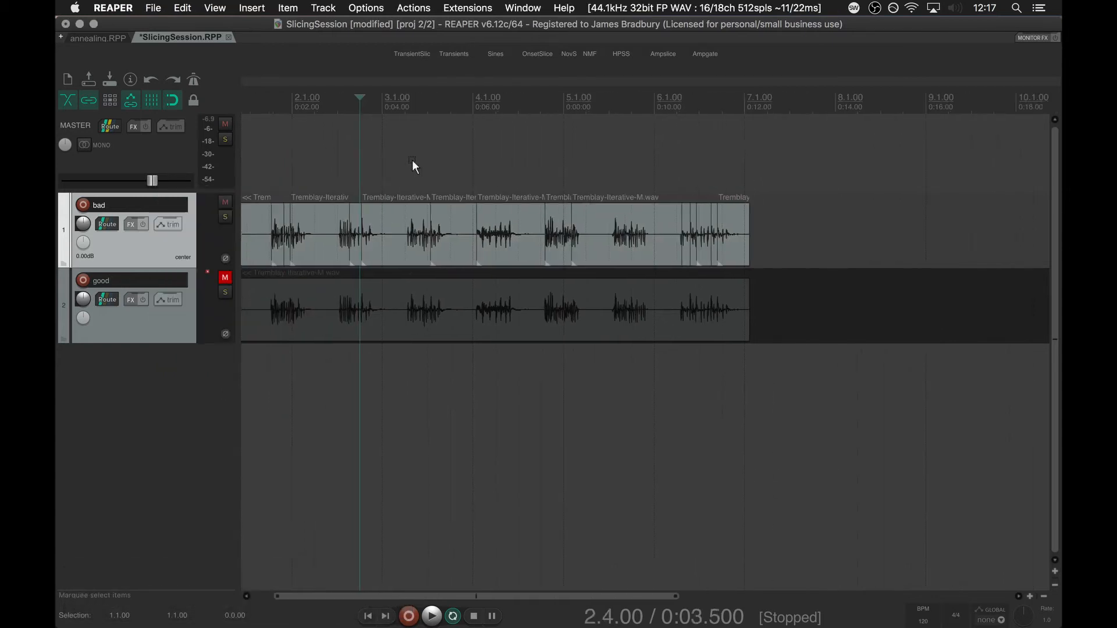
scroll(412, 160, "up", 2)
left_click(542, 186)
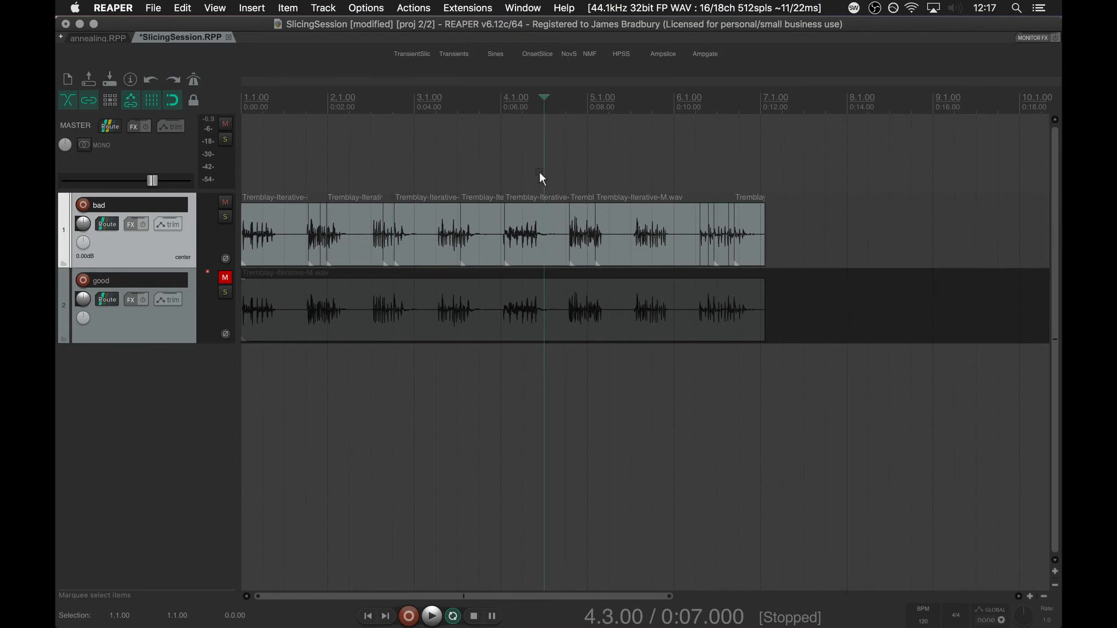
scroll(544, 161, "up", 5)
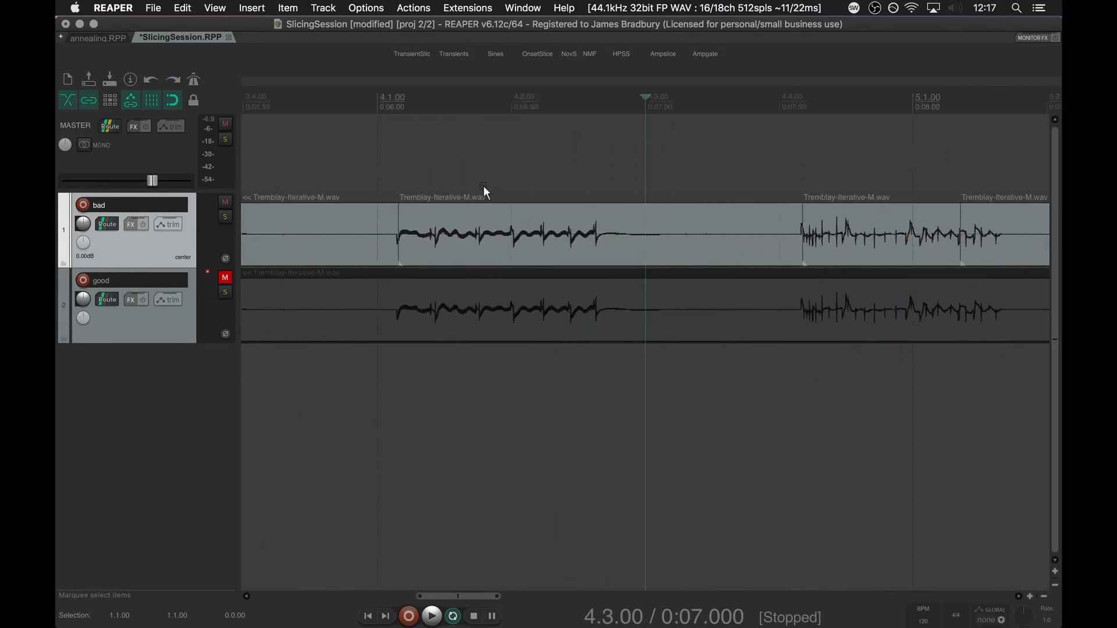
left_click(448, 239)
key("super+c")
scroll(449, 242, "down", 3)
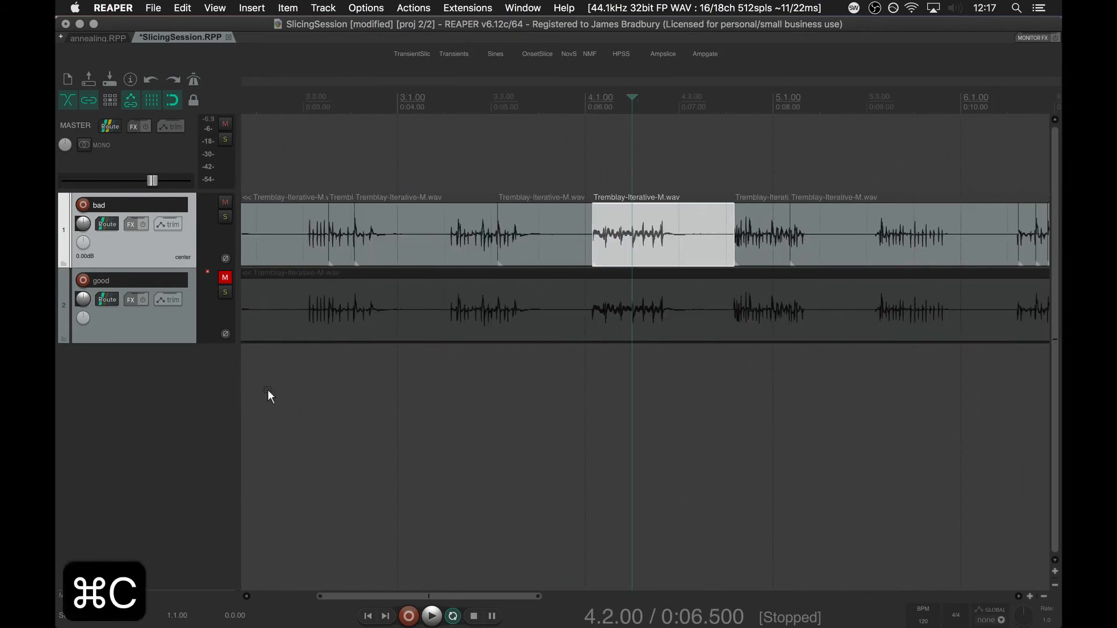
left_click(267, 389)
key("super+t")
key("w")
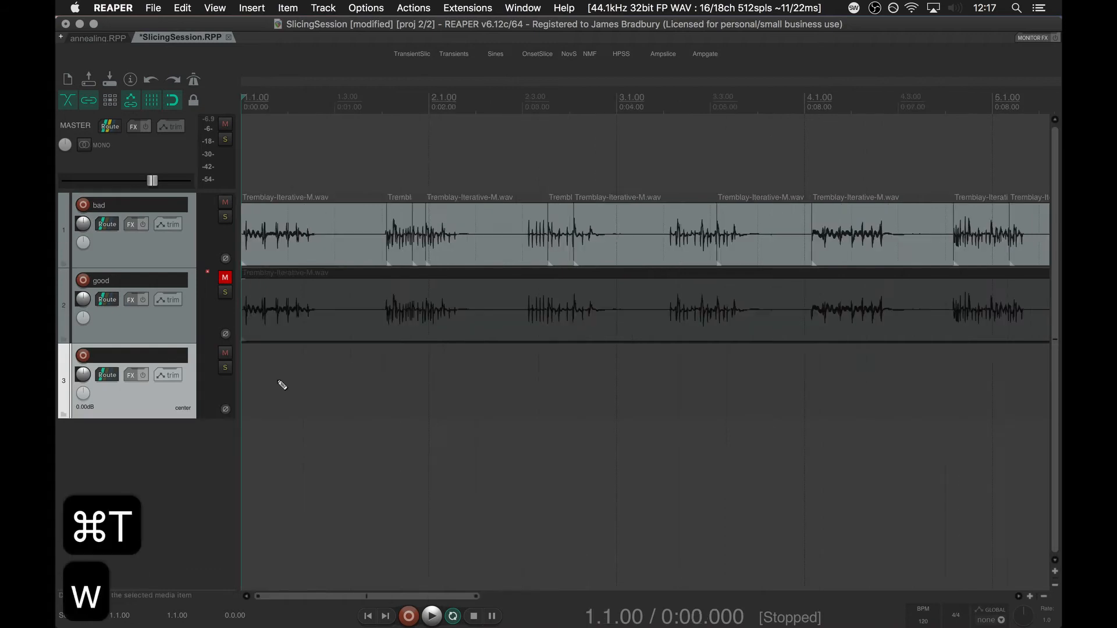
key("super+v")
Solo the third track and play its pasted slice from the project start.
left_click(225, 368)
key("w")
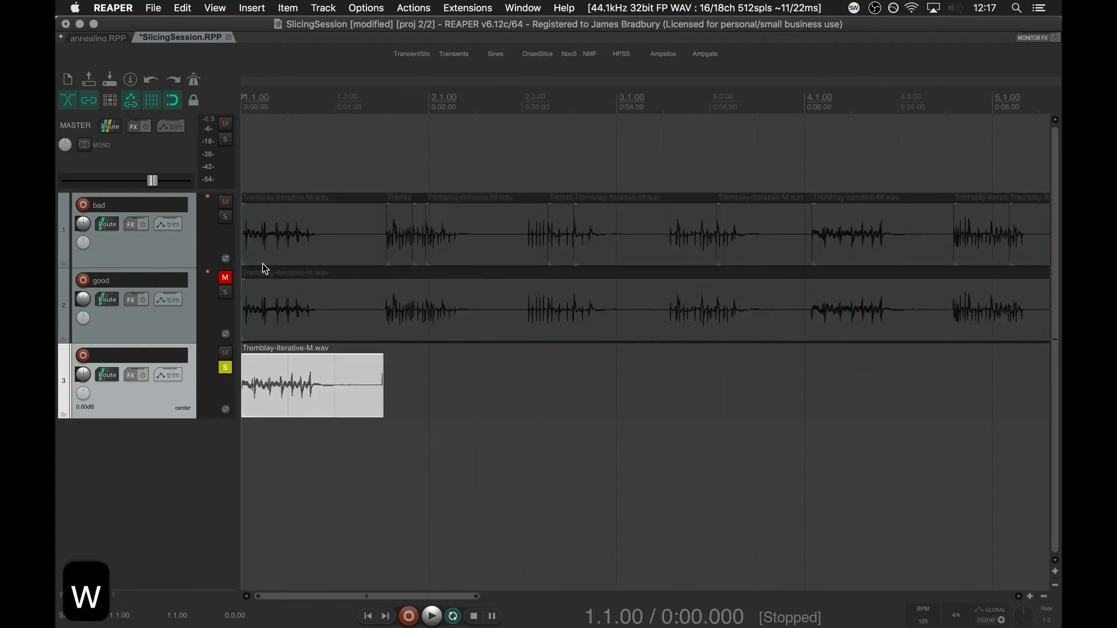
key("space")
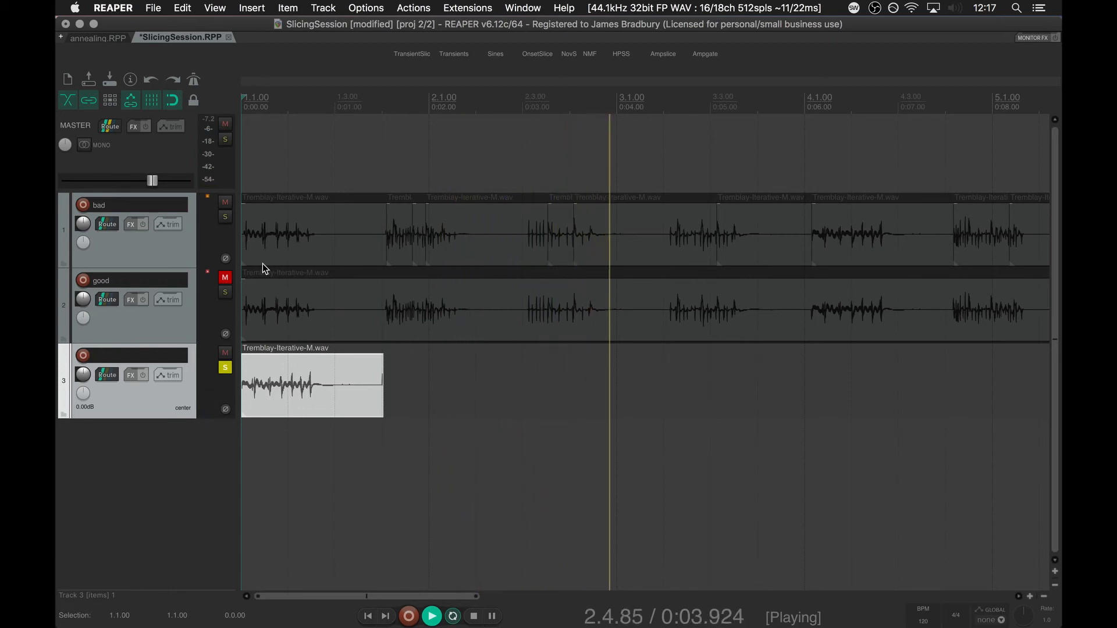
key("space")
key("super+Tab")
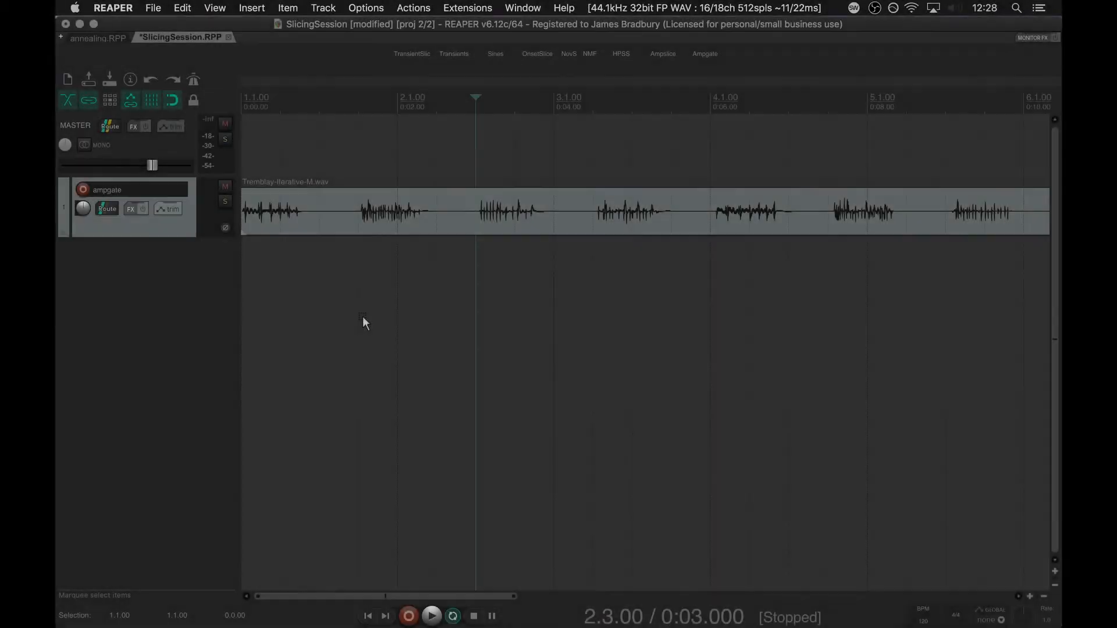
Run fluid-ampgate.lua on the Tremblay-Iterative-M.wav item of the ampgate track with the preset parameters.
scroll(362, 316, "down", 3)
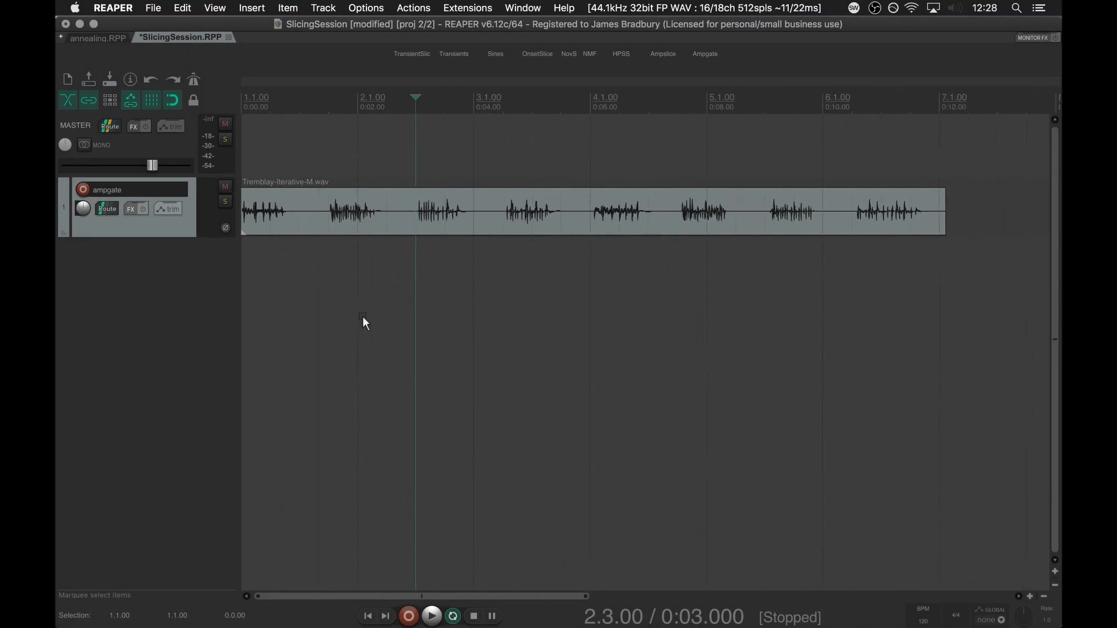
scroll(362, 316, "up", 2)
left_click(384, 226)
key("super+shift+r")
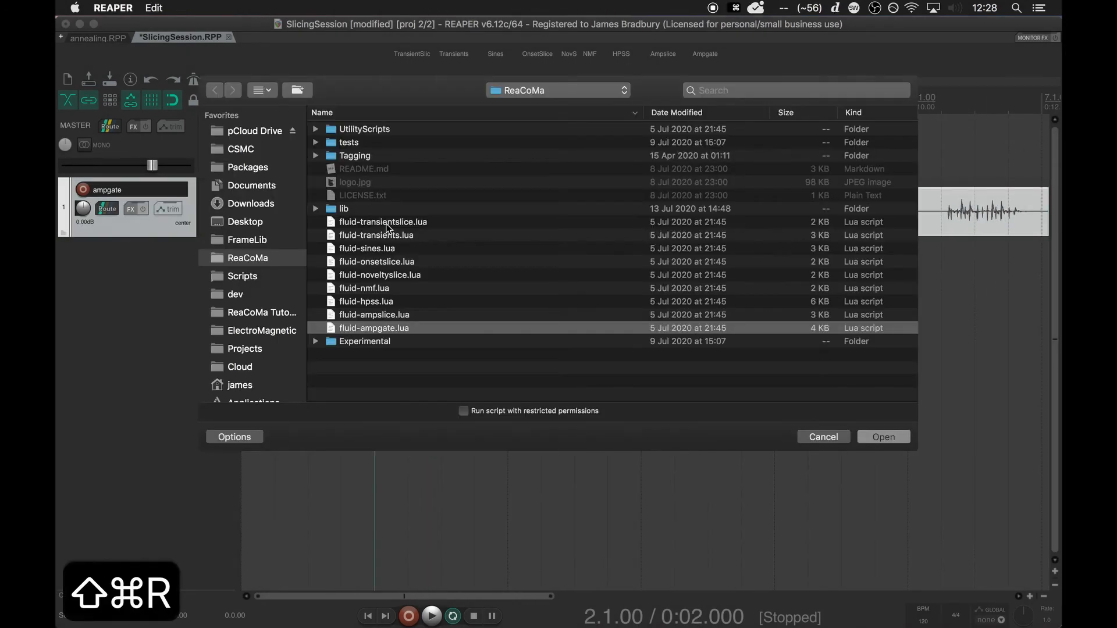
key("Return")
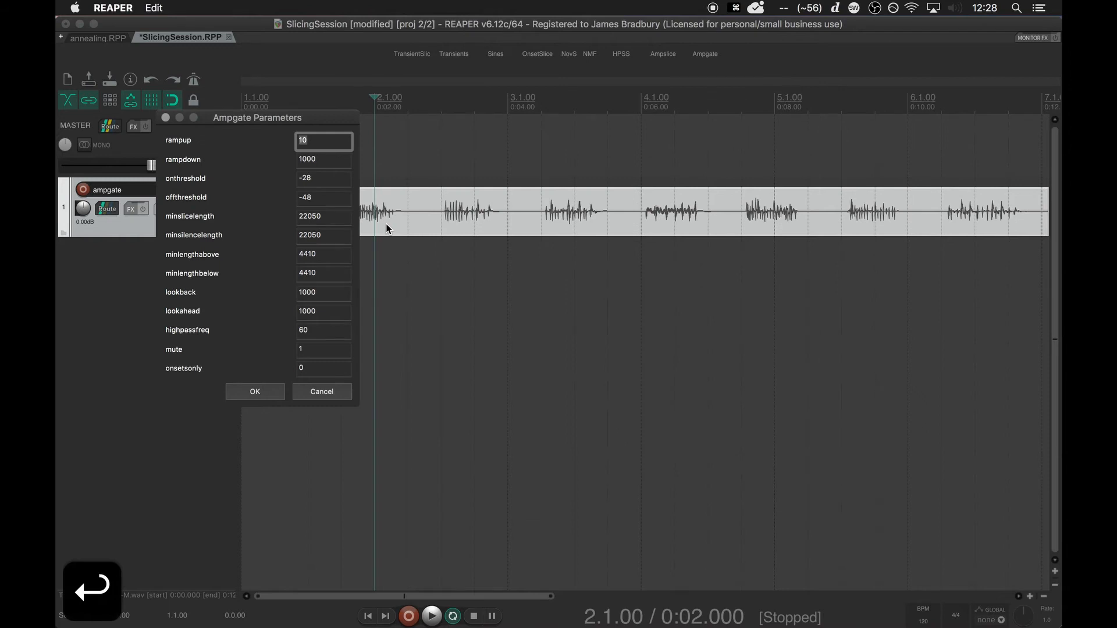
left_click(261, 396)
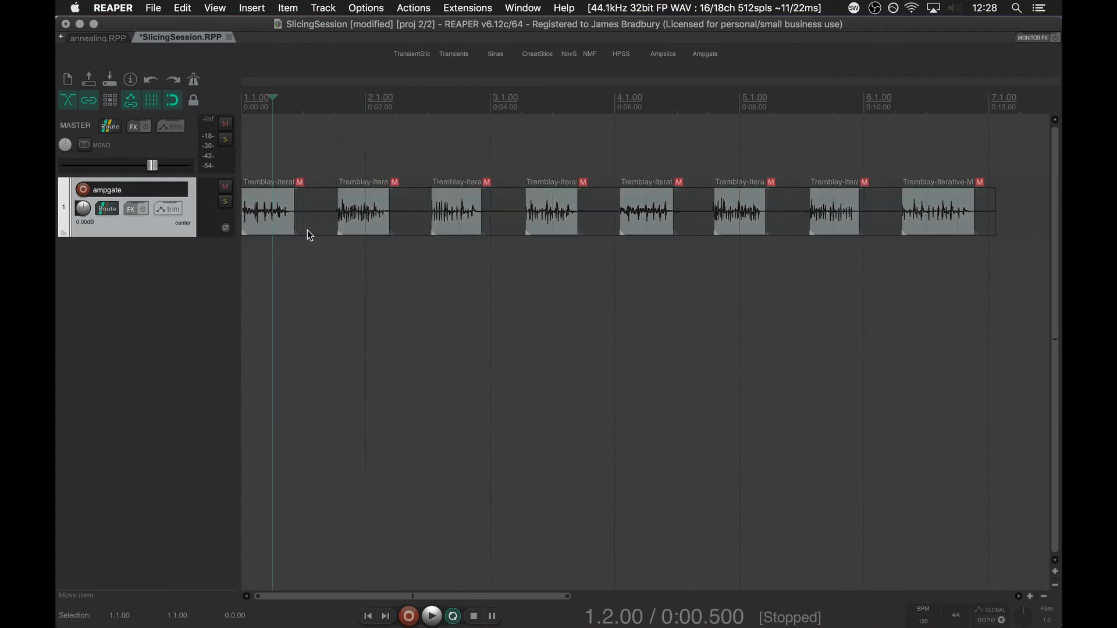
Play from the project start and move the eight unmuted slices one by one straight down onto a new track.
key("w")
key("space")
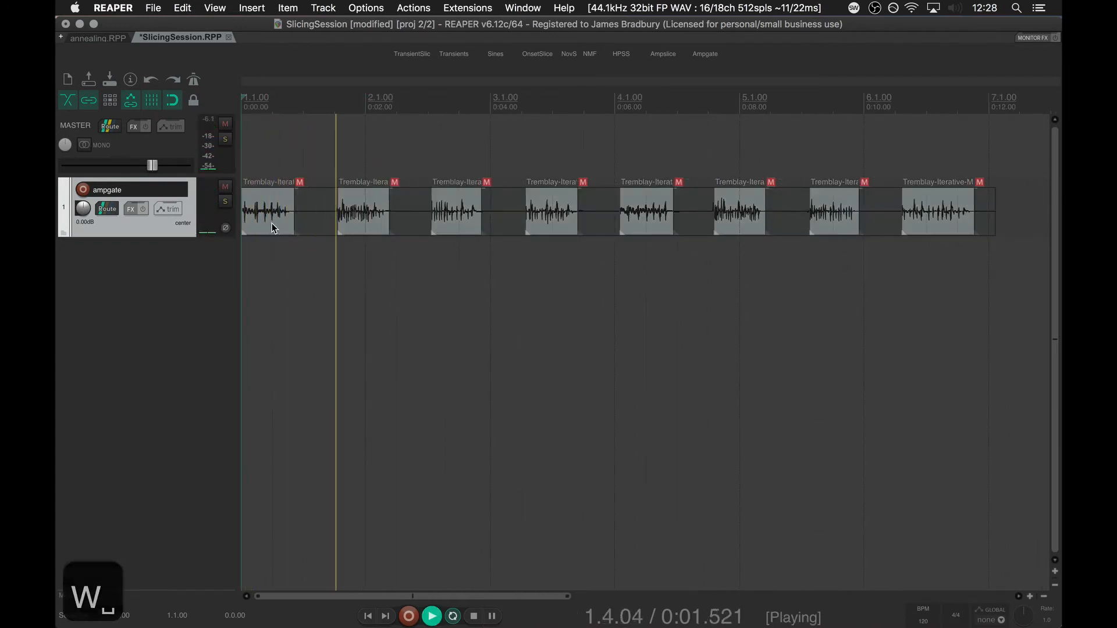
left_click_drag(271, 222, 269, 282)
left_click_drag(364, 214, 364, 275)
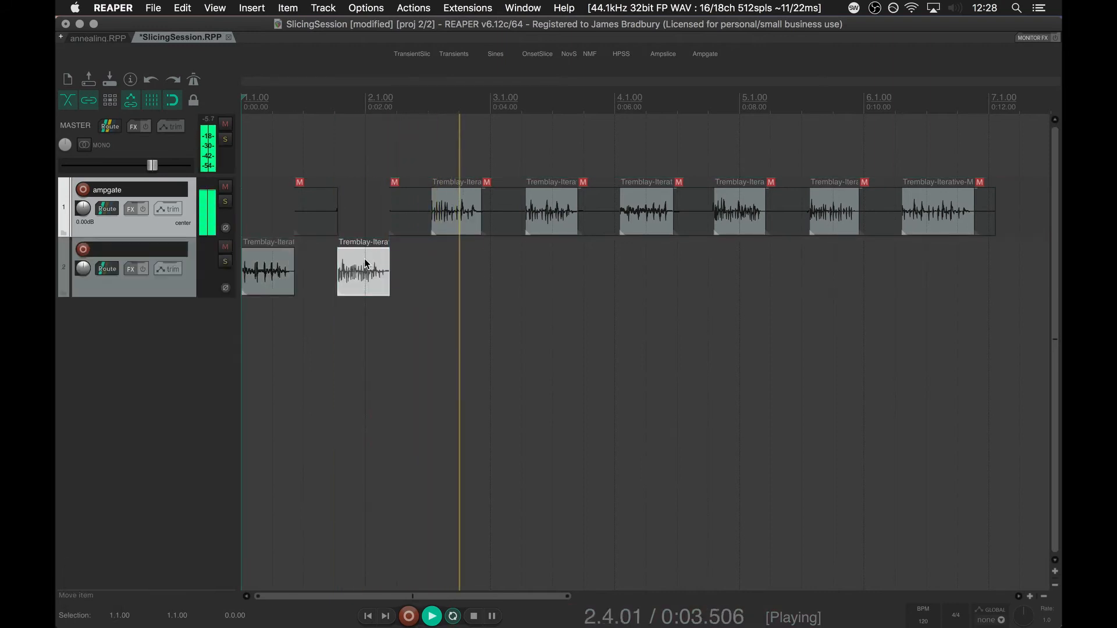
left_click_drag(462, 216, 464, 277)
left_click_drag(542, 206, 543, 253)
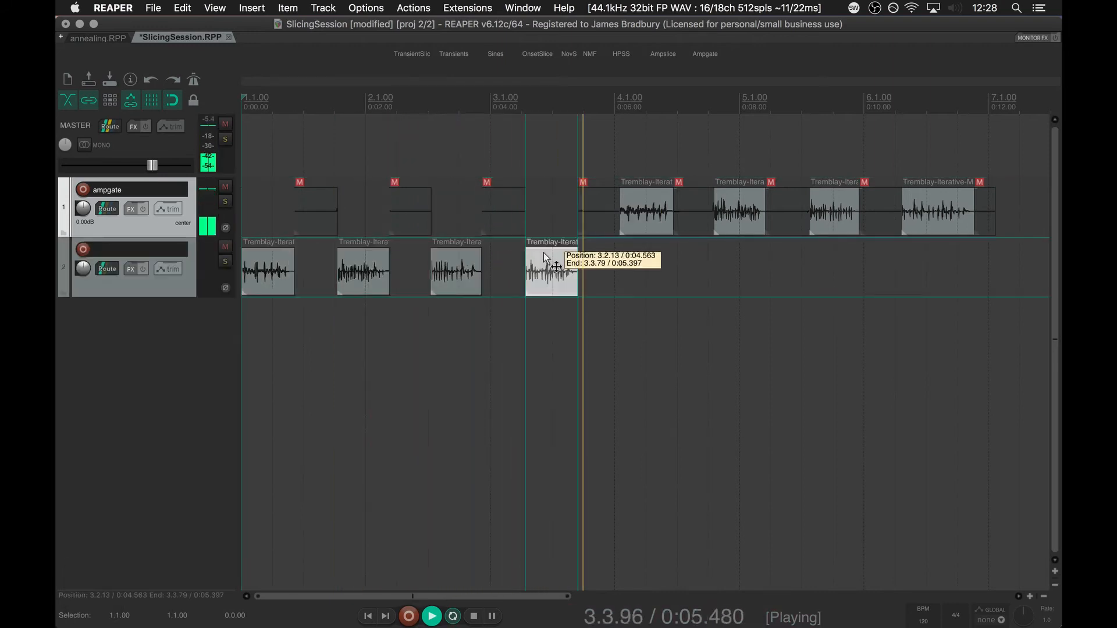
left_click_drag(634, 212, 635, 273)
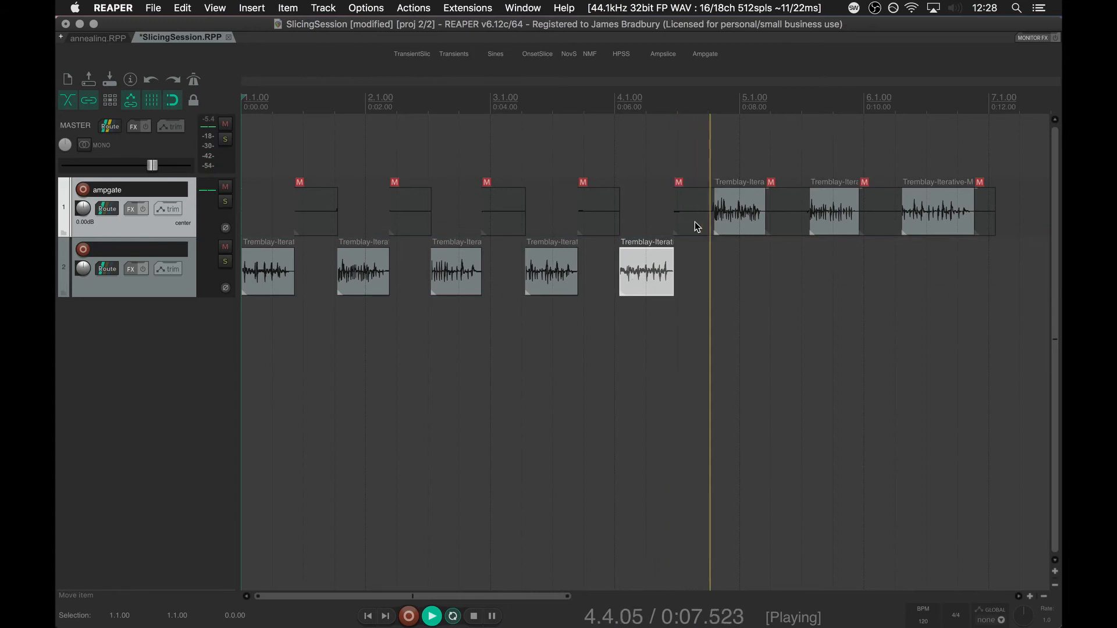
left_click_drag(736, 213, 736, 272)
left_click_drag(838, 212, 838, 273)
left_click_drag(915, 208, 916, 241)
key("space")
Close the gaps between the first five slices on the second track and play the joined sequence from the start.
left_click(361, 273)
left_click_drag(361, 274, 318, 274)
left_click_drag(465, 278, 379, 278)
left_click_drag(541, 271, 401, 270)
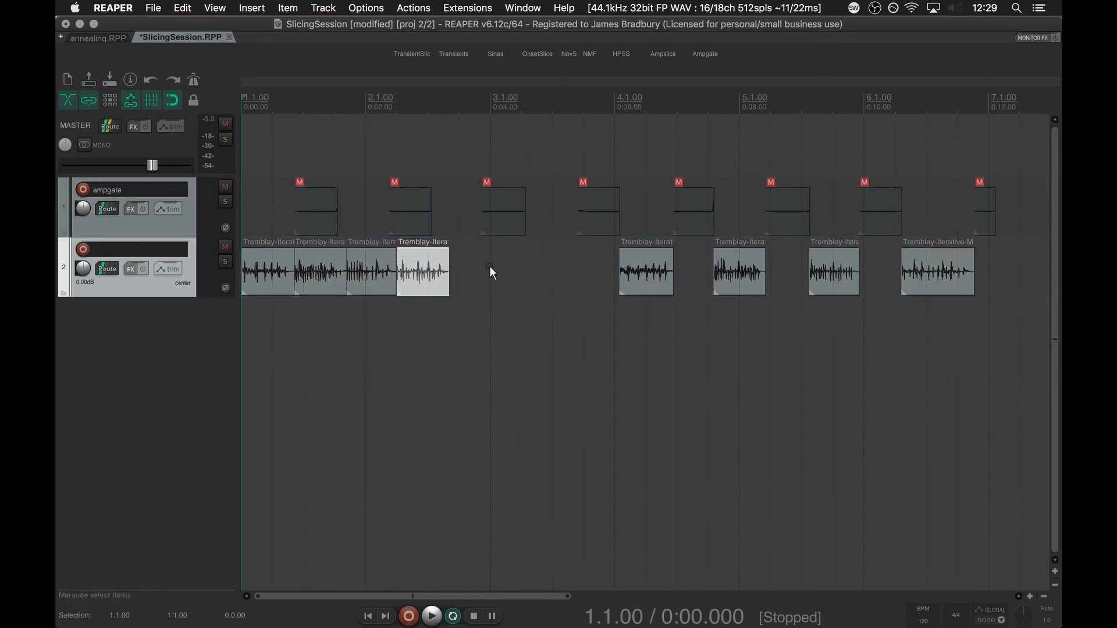
left_click_drag(657, 273, 441, 270)
key("space")
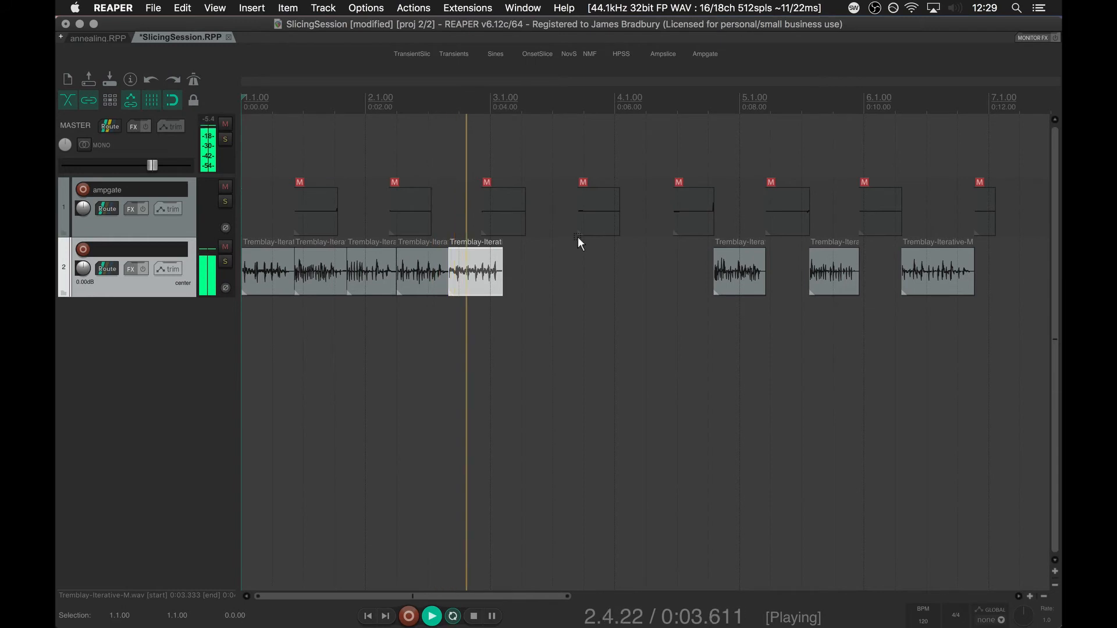
key("space")
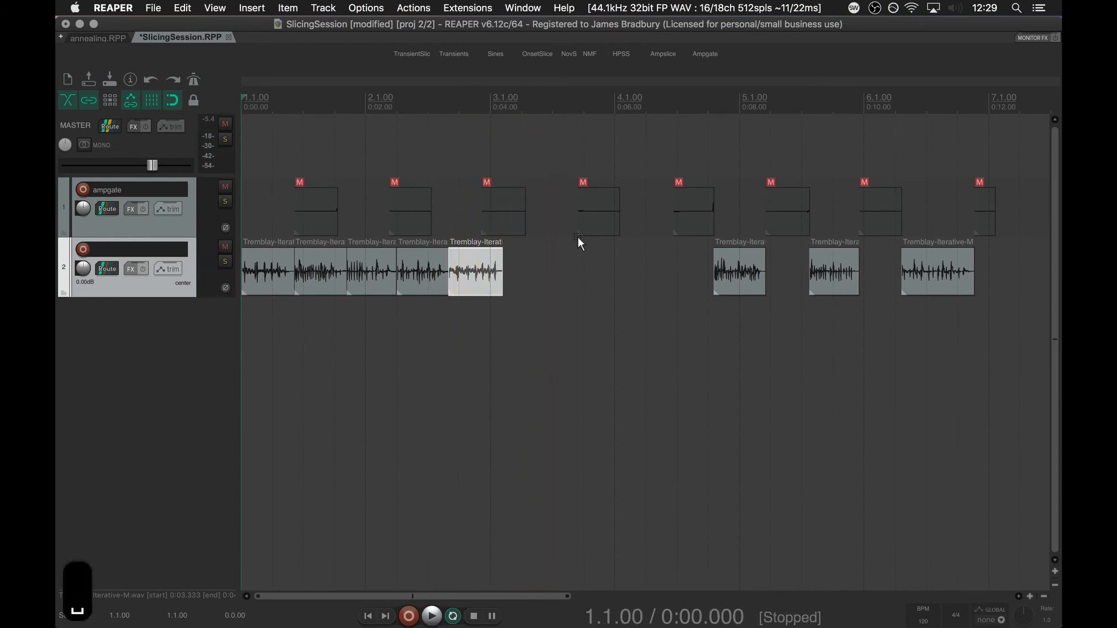
key("super+Tab")
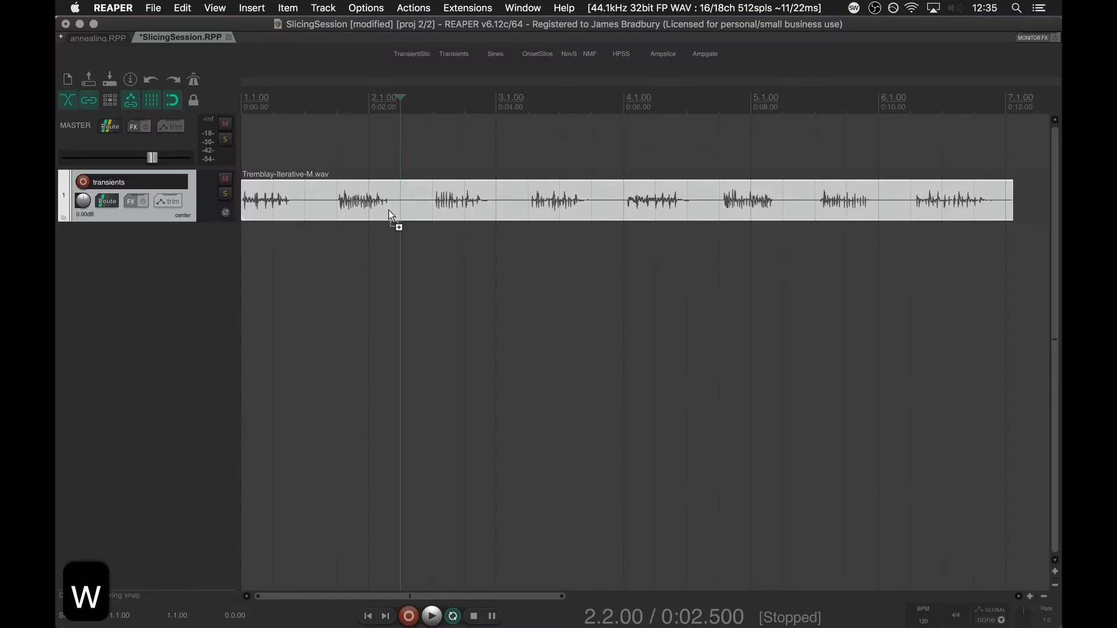
Try fluid-transientslice.lua on the transients track's item with the preset parameters, and undo the slicing.
key("super+shift+r")
key("Return")
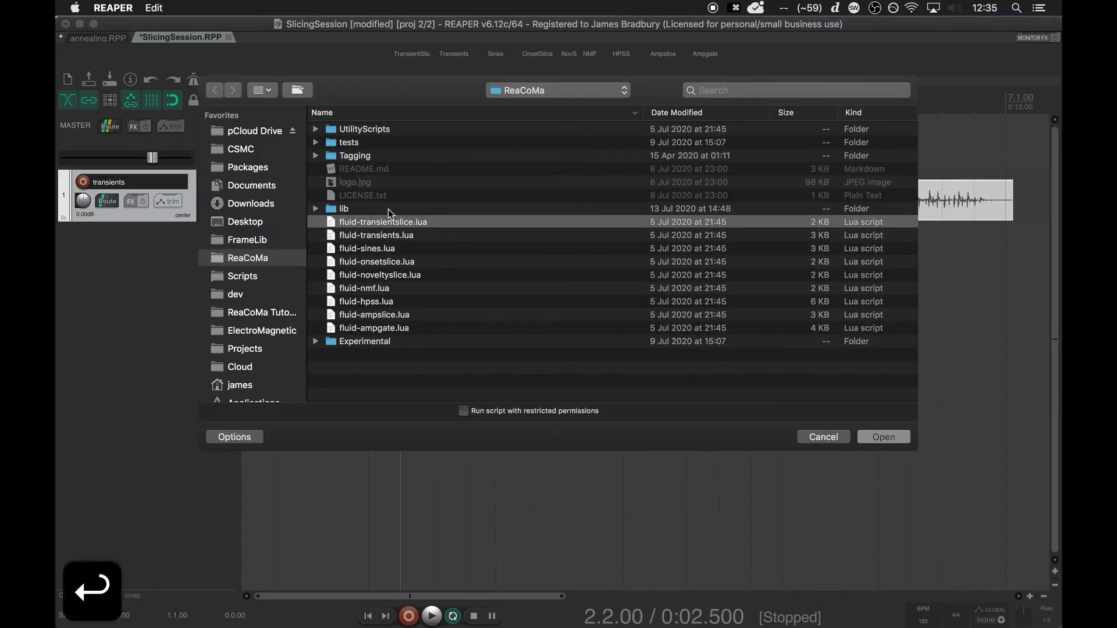
key("Return")
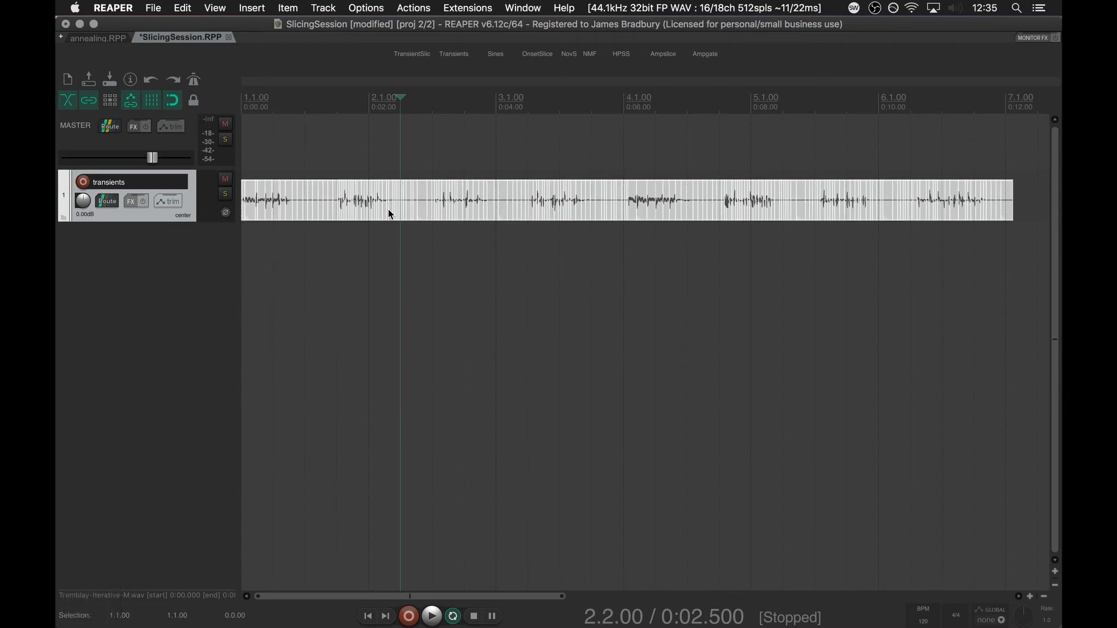
left_click(436, 242)
key("super+z")
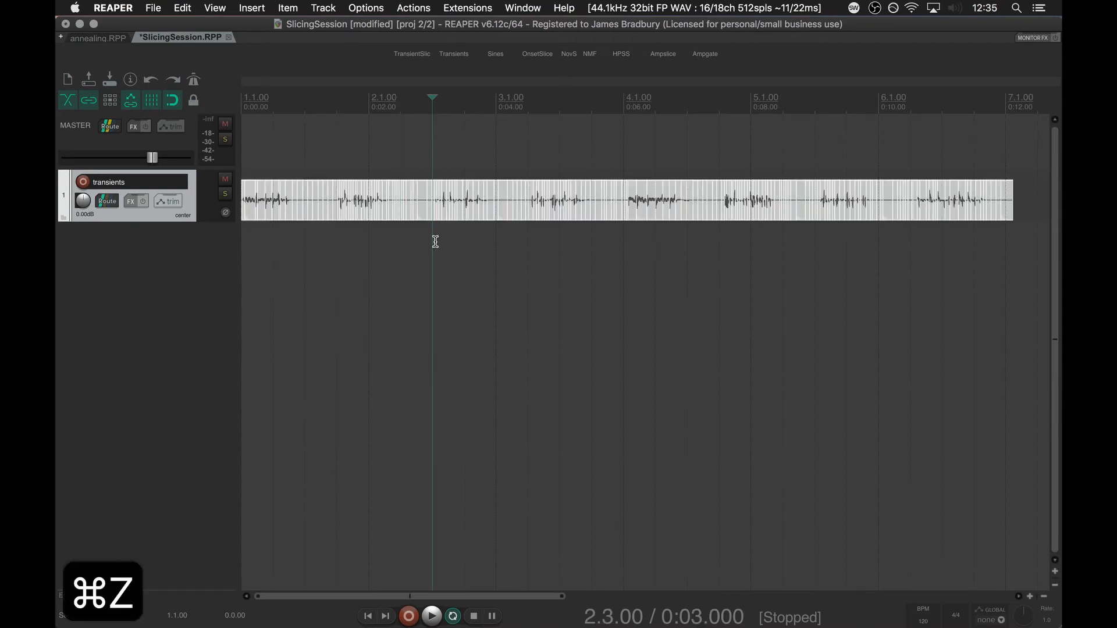
key("super+z")
Run fluid-transientslice.lua on the item with windowsize set to 64.
key("shift+super+r")
key("Return")
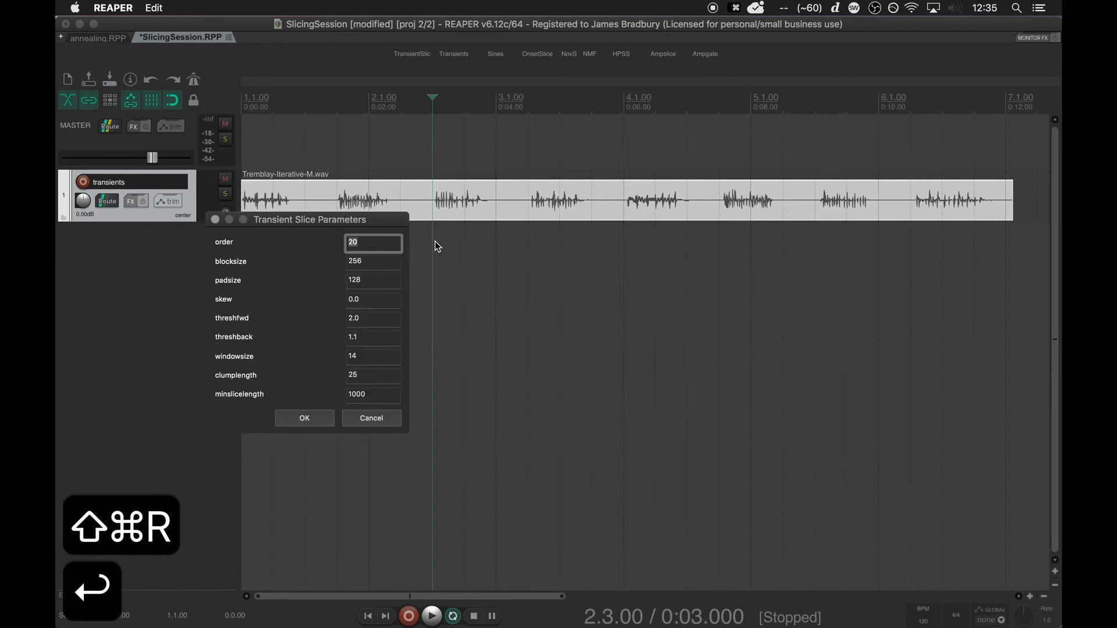
key("Tab")
key("Tab")
key("Tab")
key("Tab")
key("Tab")
key("Tab")
type("64")
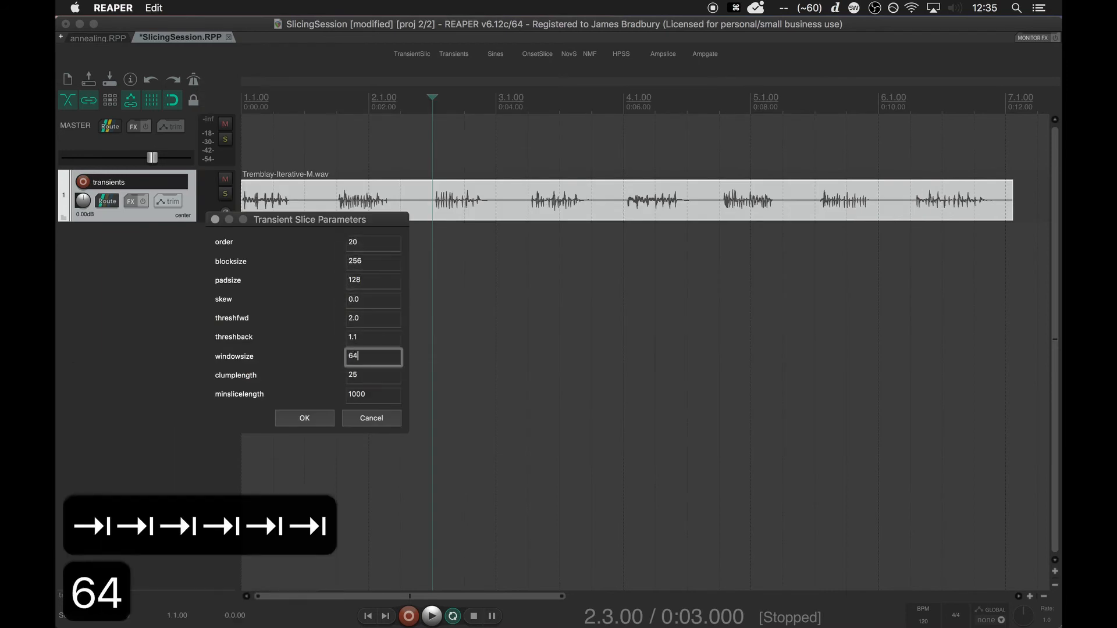
key("Return")
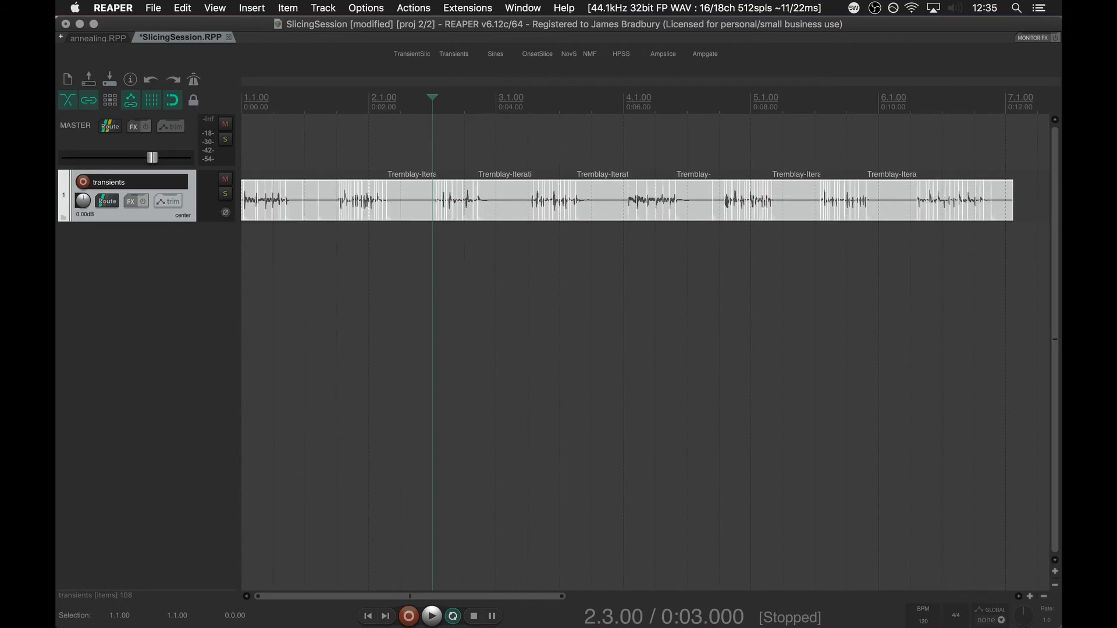
Shuffle the selected transient slices with the action "Item: Reorder adjacent items randomly" and clear the item selection.
scroll(473, 150, "up", 10)
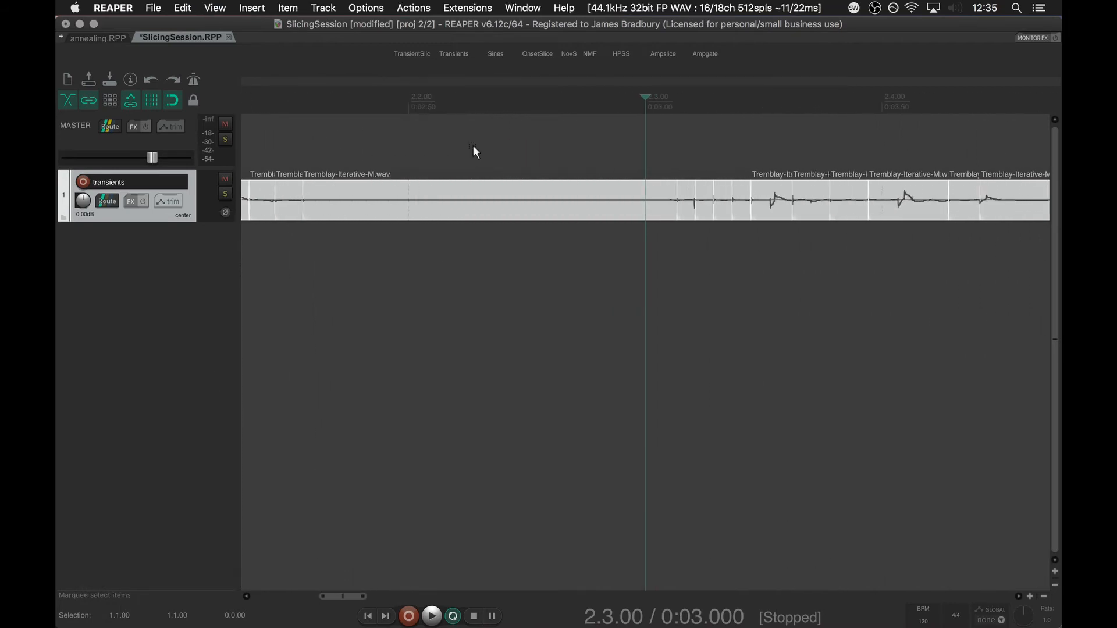
scroll(473, 147, "down", 10)
key("question")
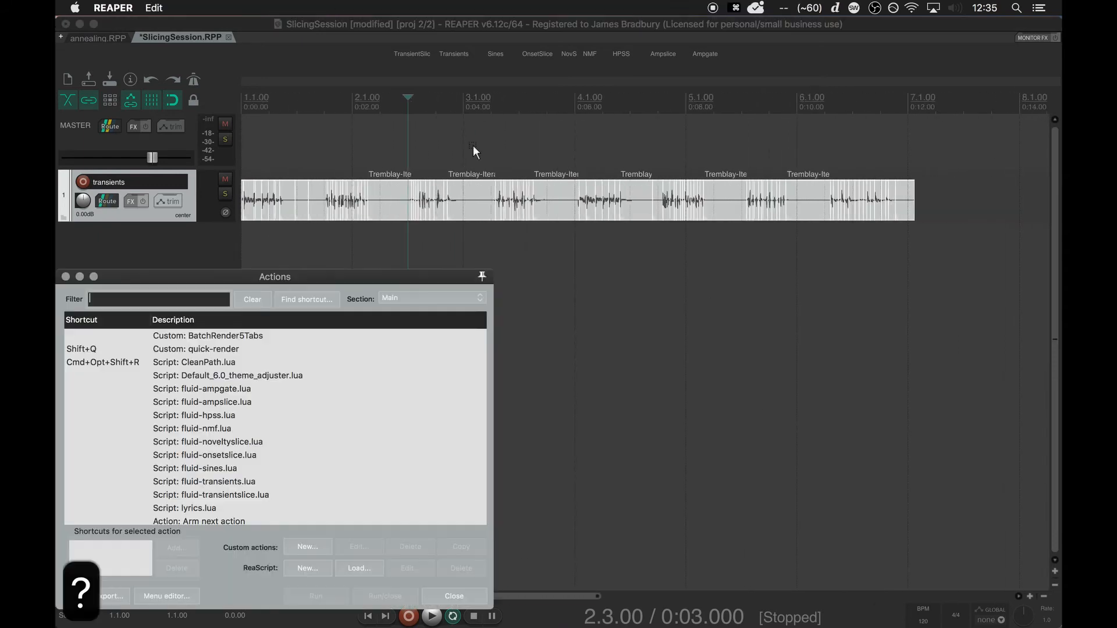
type("random")
left_click(307, 351)
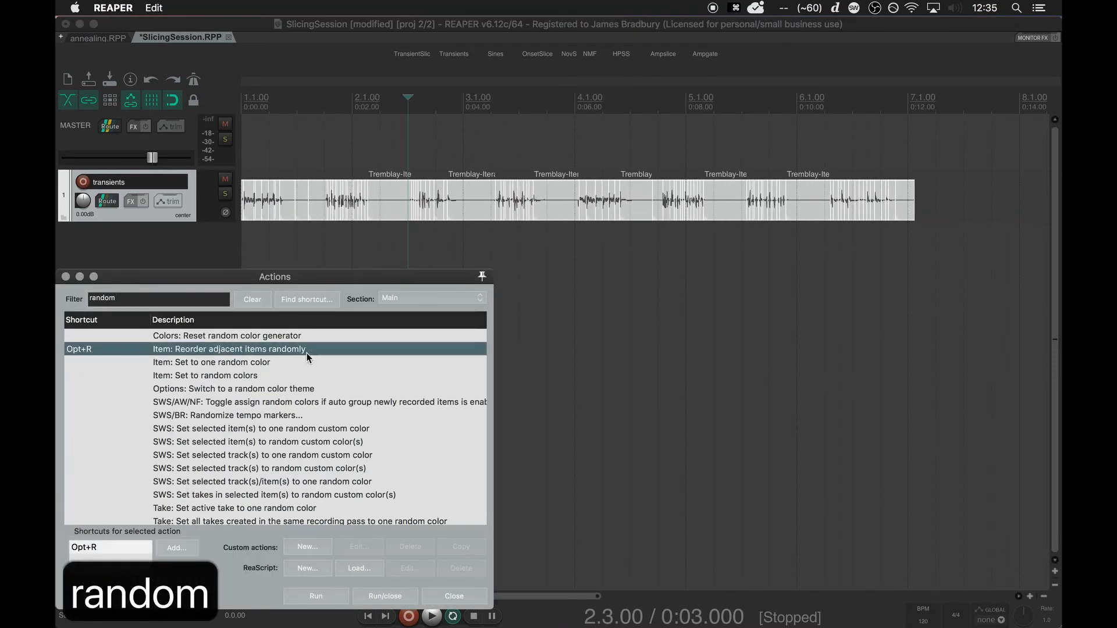
double_click(307, 355)
left_click(454, 599)
left_click(590, 353)
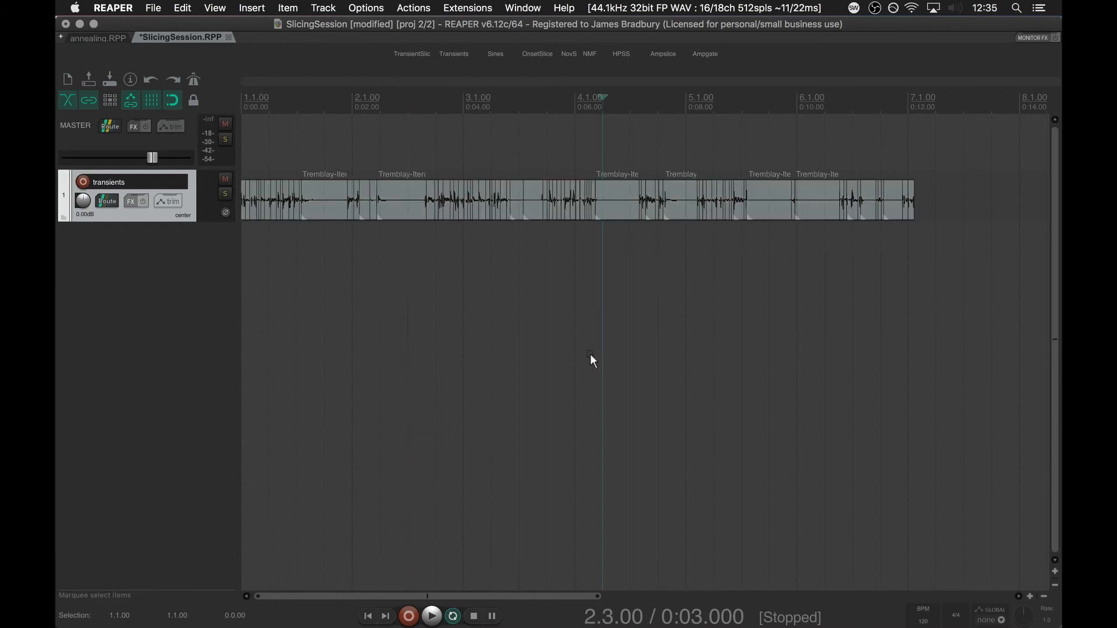
Play the shuffled transient slices from the start of the project, and stop playback.
key("w")
key("space")
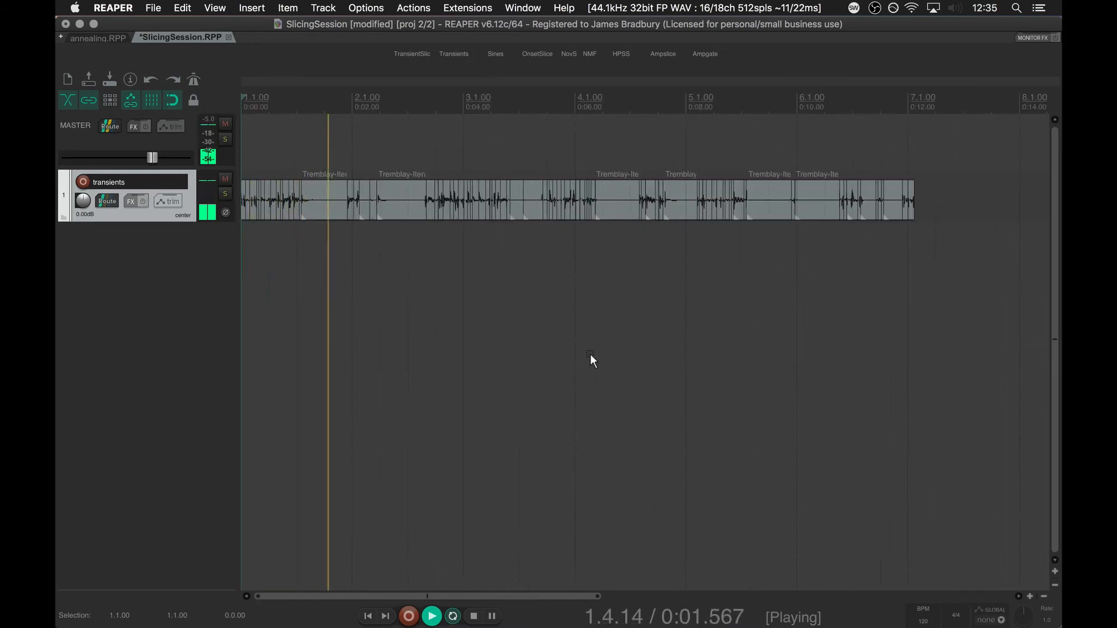
key("space")
key("super+Tab")
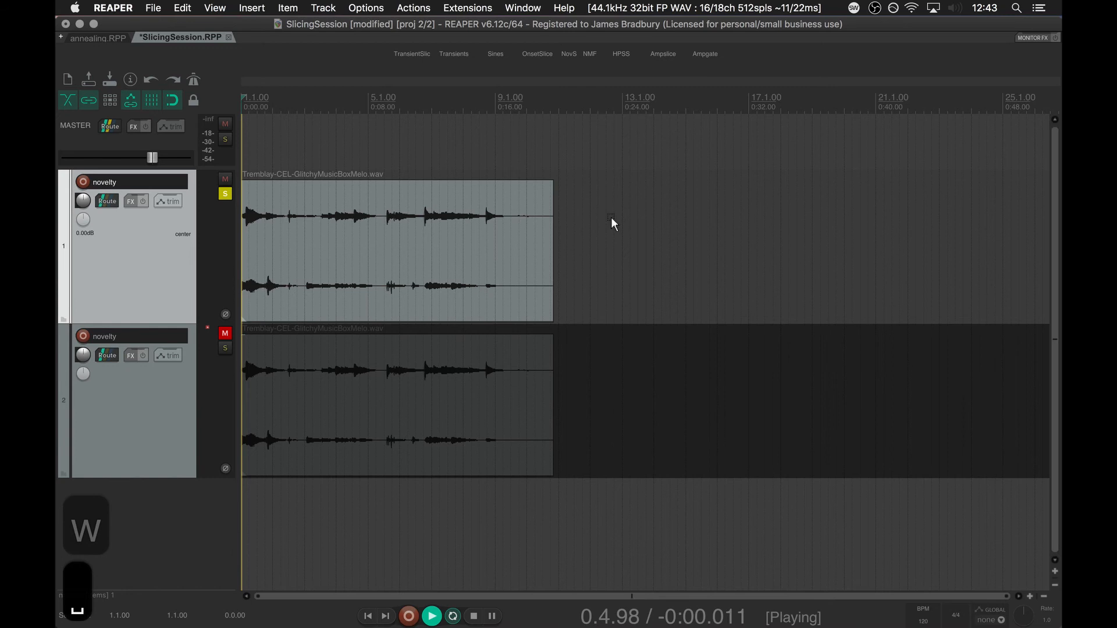
Play the unsliced item on the soloed novelty track from the start, and stop playback.
key("w")
key("space")
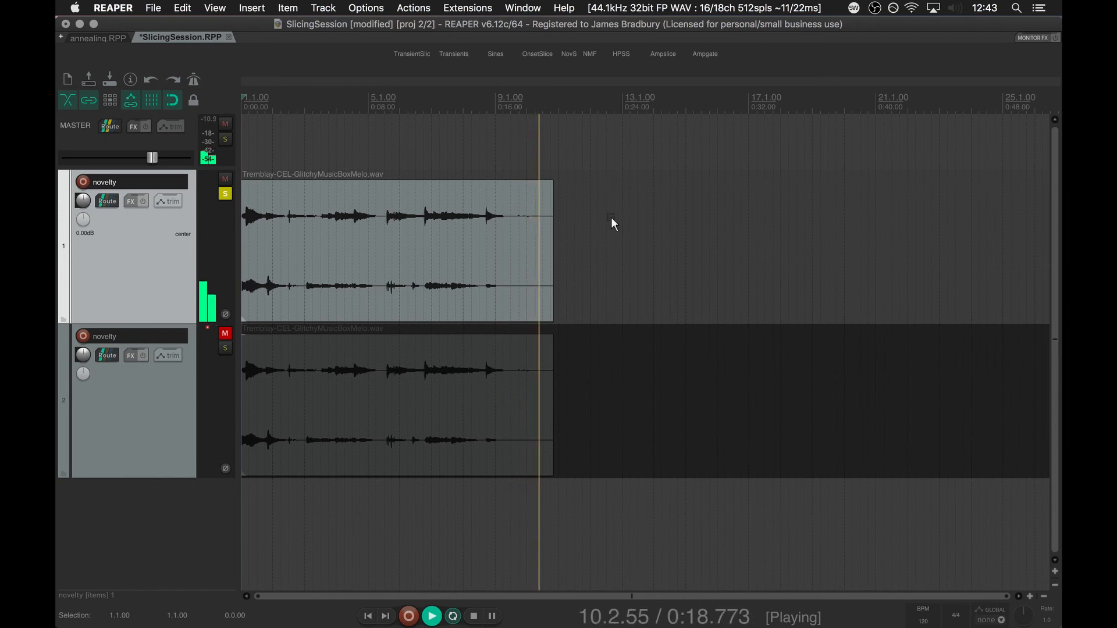
key("space")
left_click(611, 217)
Run fluid-noveltyslice.lua on the first novelty track's item with kernelsize set to 3, and clear the item selection.
left_click(288, 242)
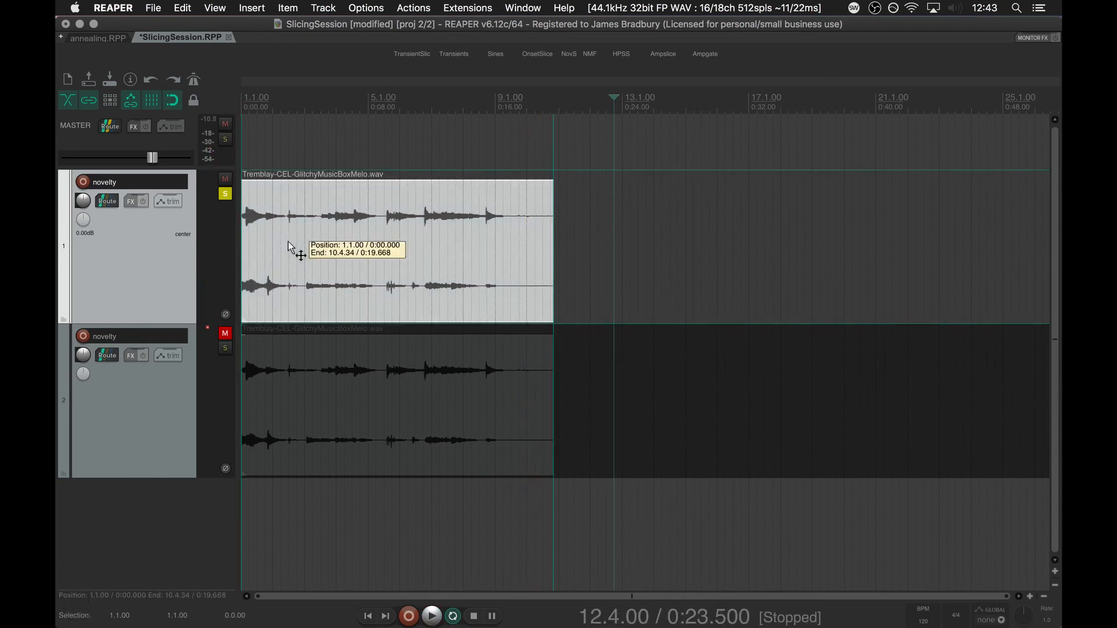
key("super+shift+r")
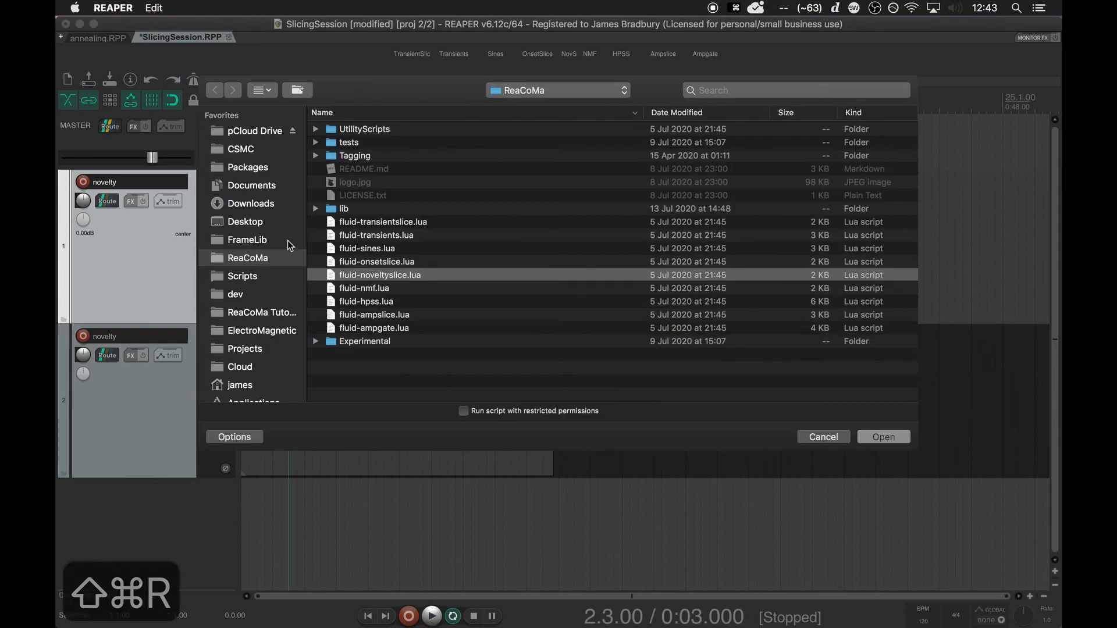
key("Return")
key("Tab")
key("Tab")
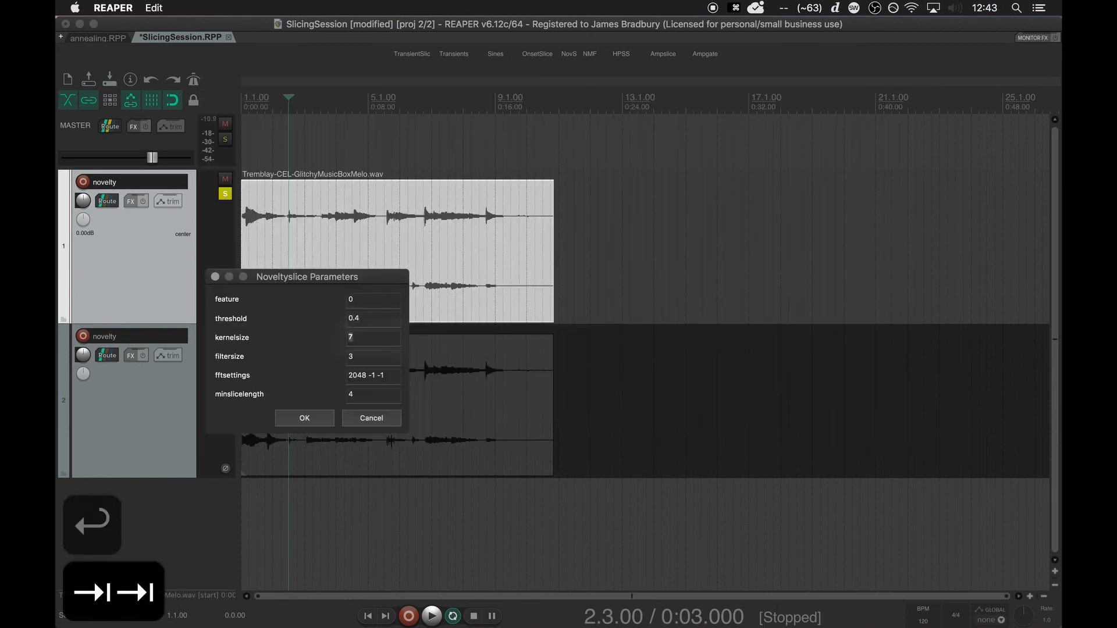
type("3")
key("Return")
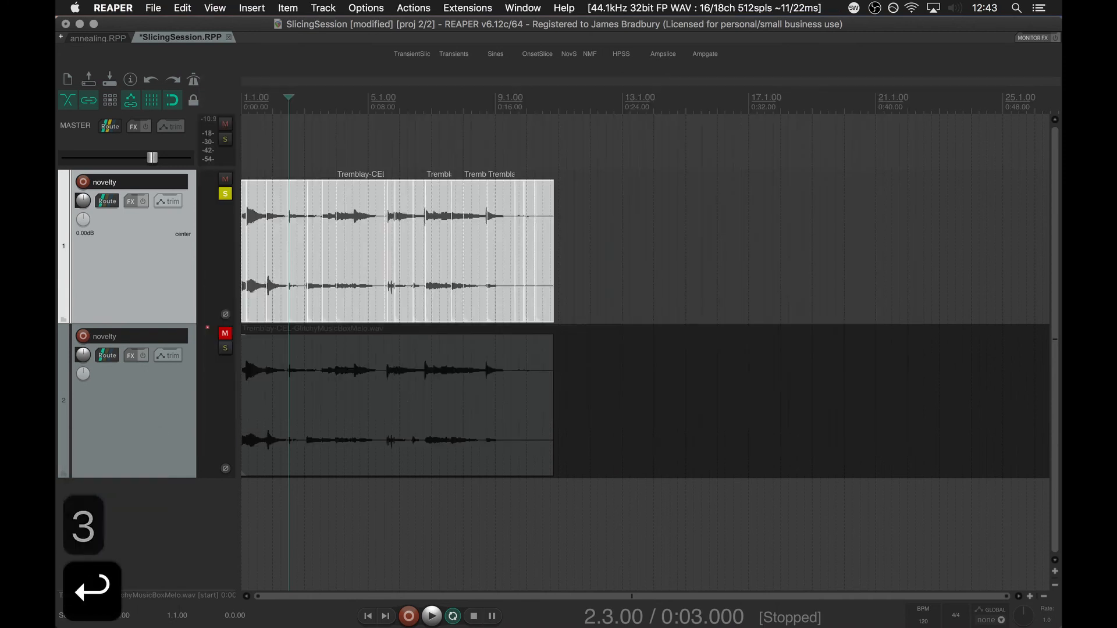
left_click(373, 163)
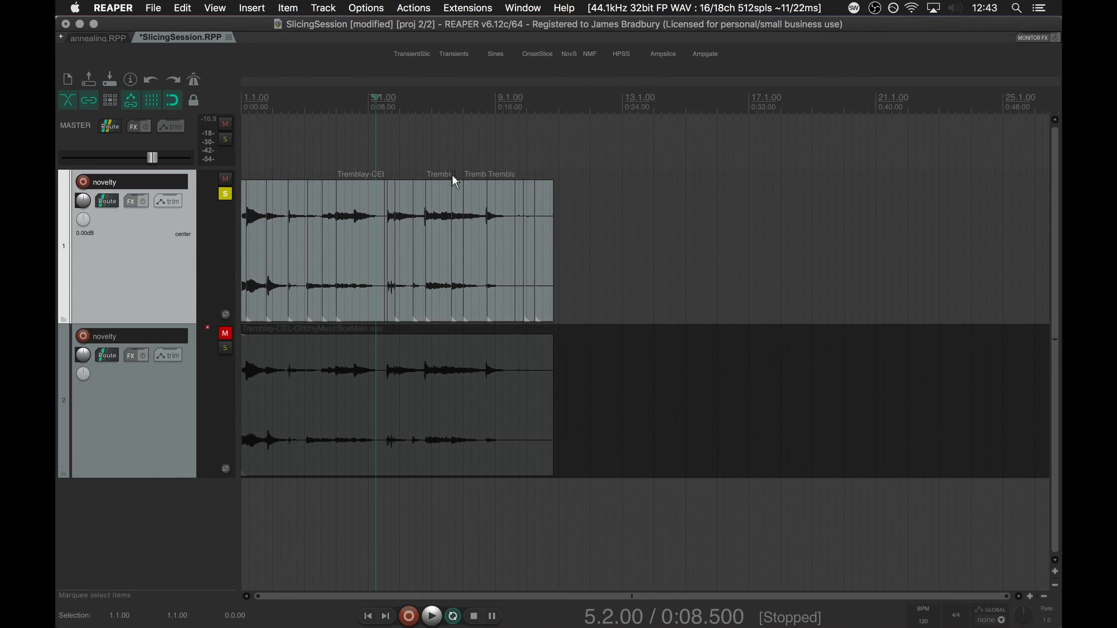
Shuffle the first novelty track's slices with the action "Item: Reorder adjacent items randomly" and play the new order from the start.
left_click(270, 224)
key("shift+slash")
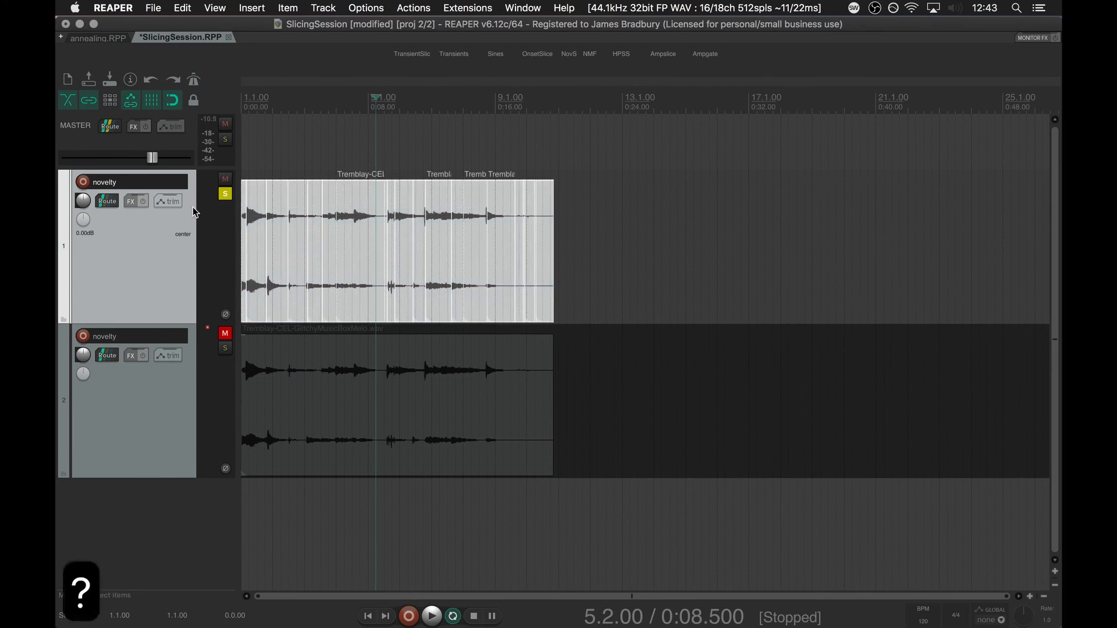
type("random")
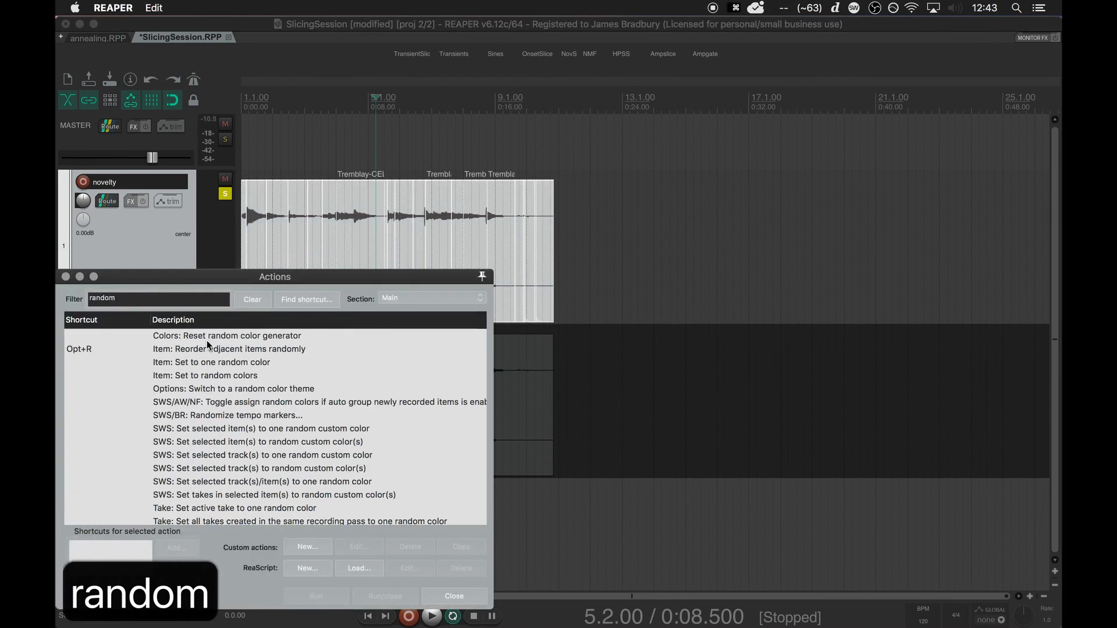
double_click(348, 349)
left_click(451, 597)
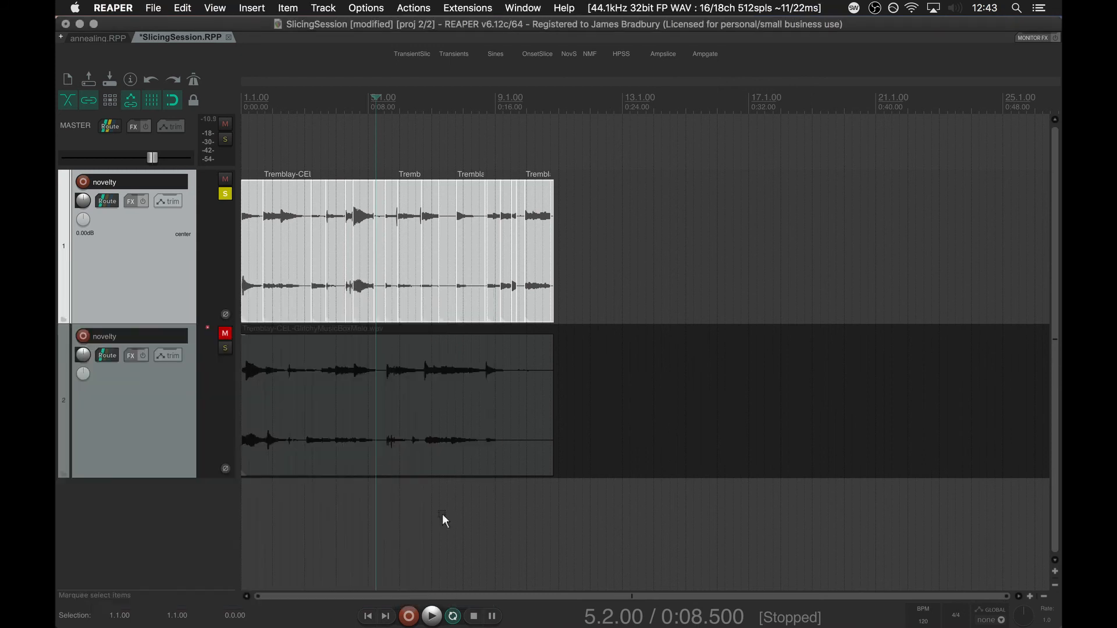
key("w")
key("space")
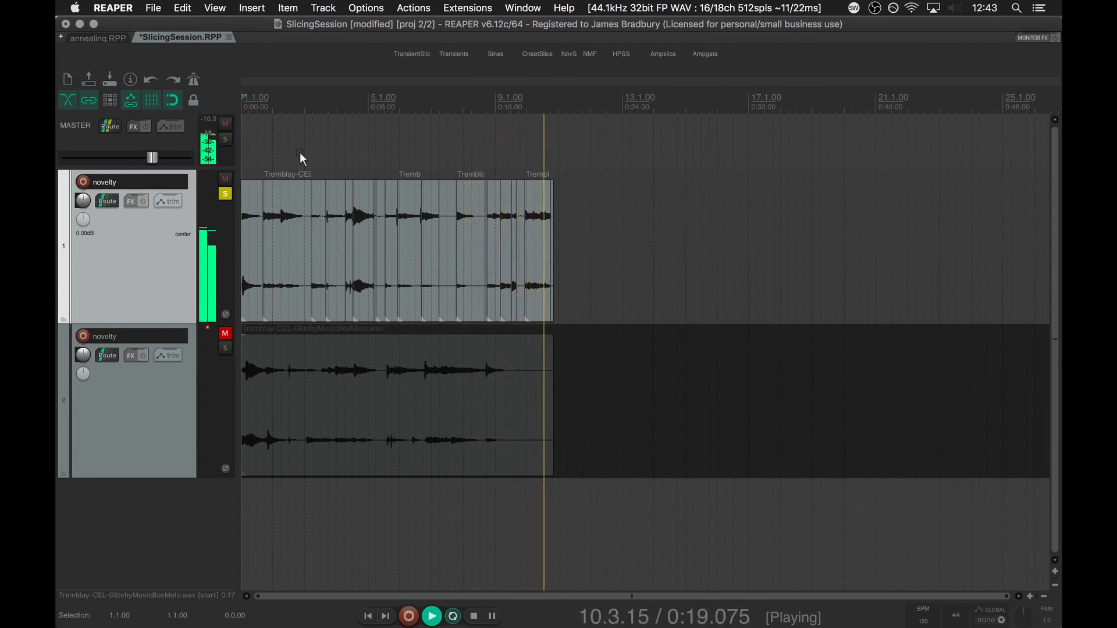
key("space")
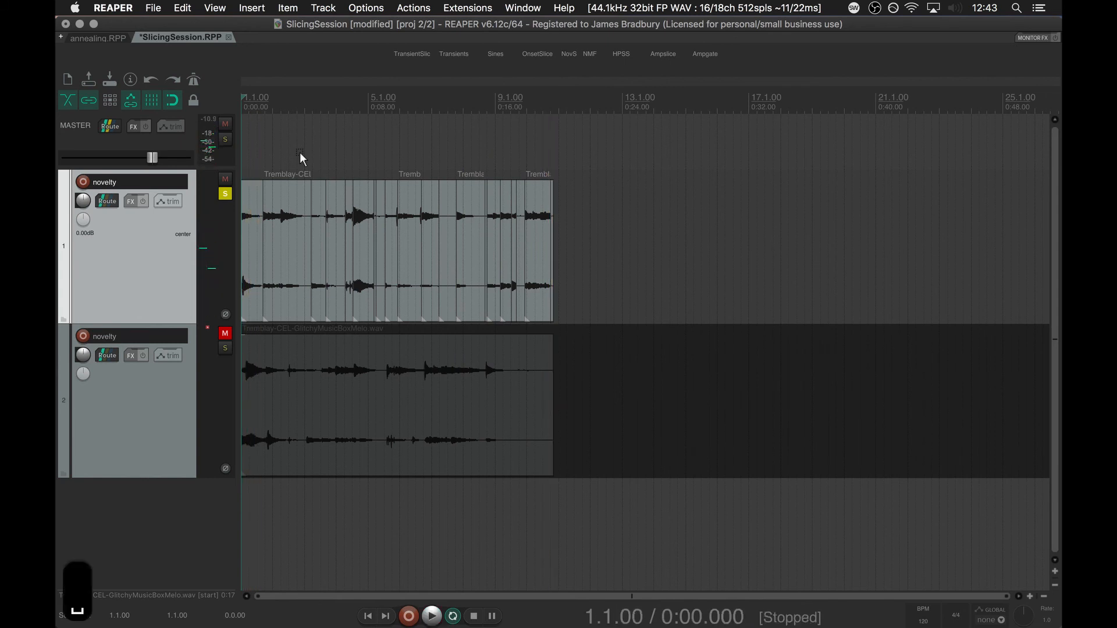
Add the VST3 ++bubbler (SoundHack) effect to the first novelty track and play the processed slices from the start.
left_click(132, 200)
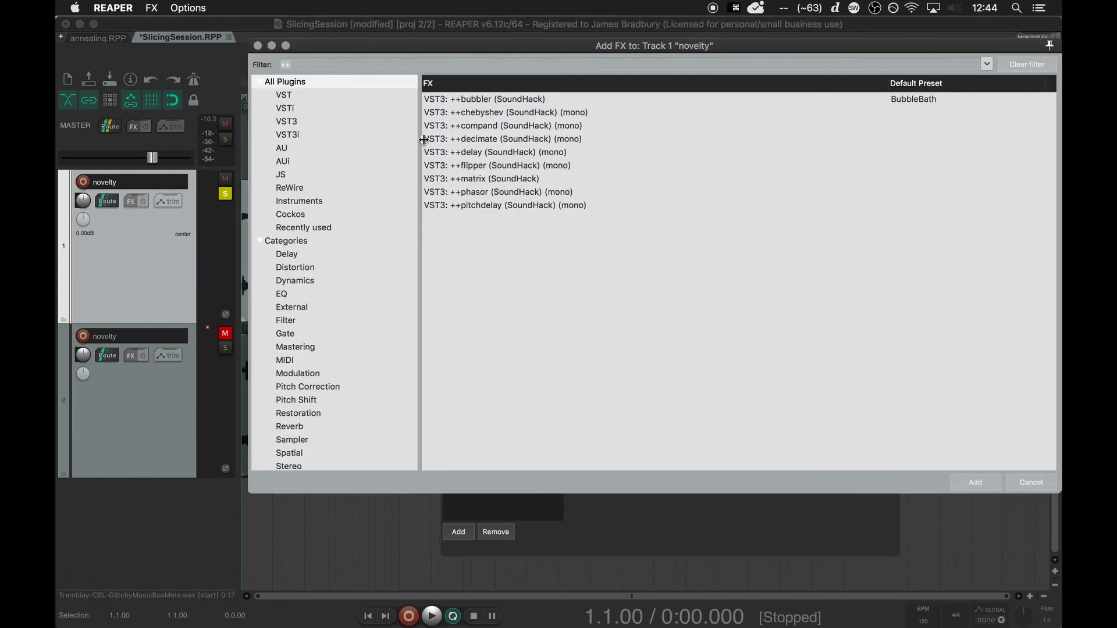
double_click(489, 103)
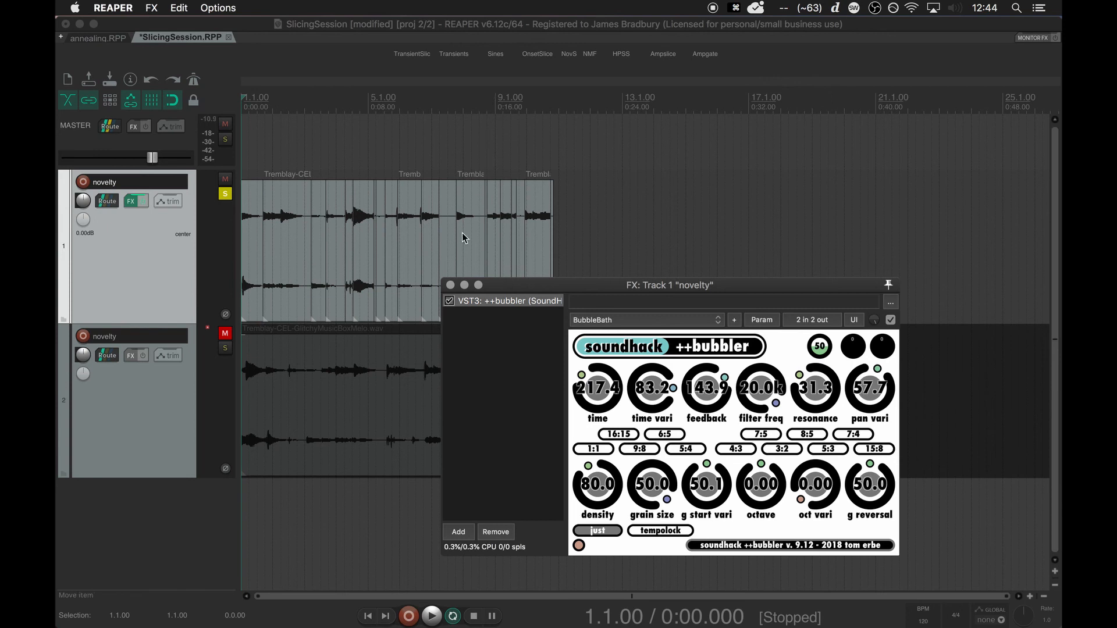
left_click(451, 285)
key("w")
key("space")
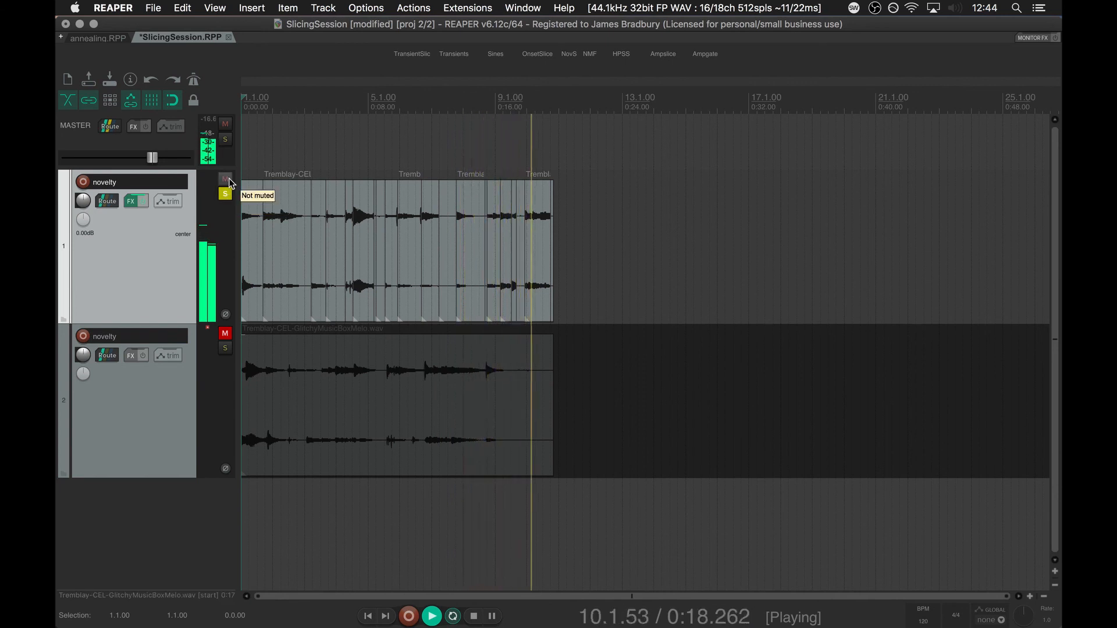
key("space")
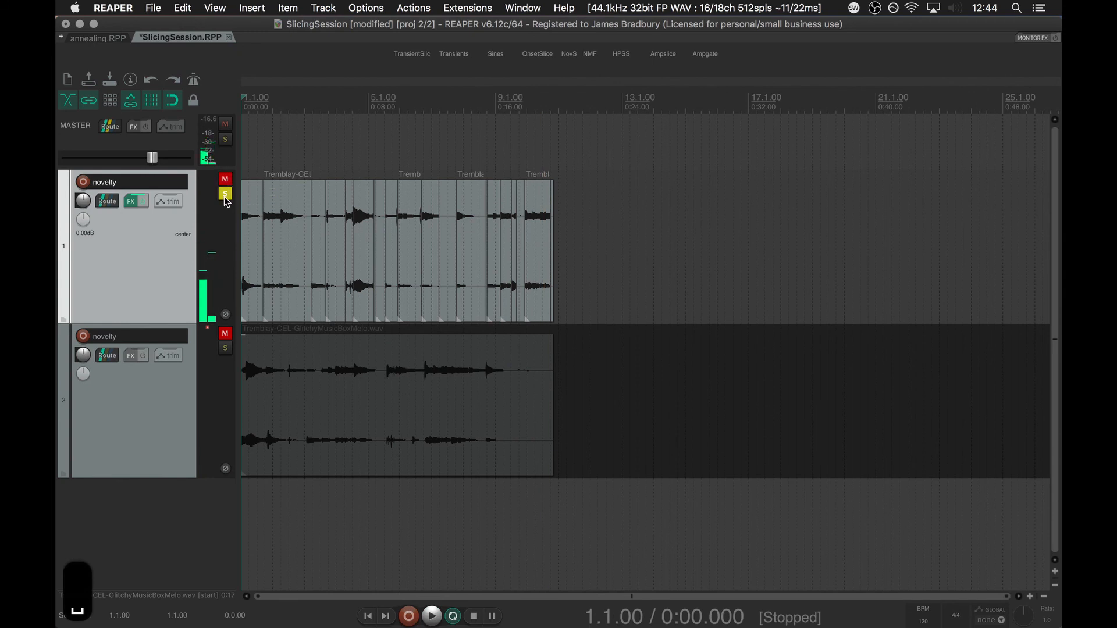
Mute and unsolo the first novelty track, unmute the second, and slice its item with fluid-noveltyslice.lua at kernelsize 7.
left_click(225, 197)
left_click(227, 334)
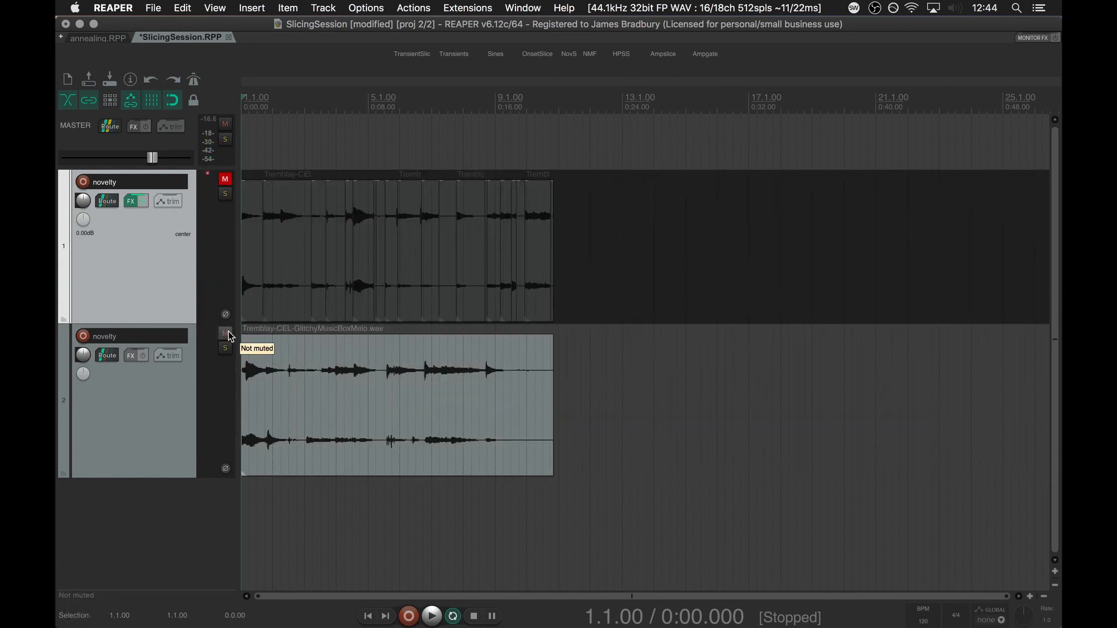
left_click(296, 353)
key("shift+super+r")
key("Return")
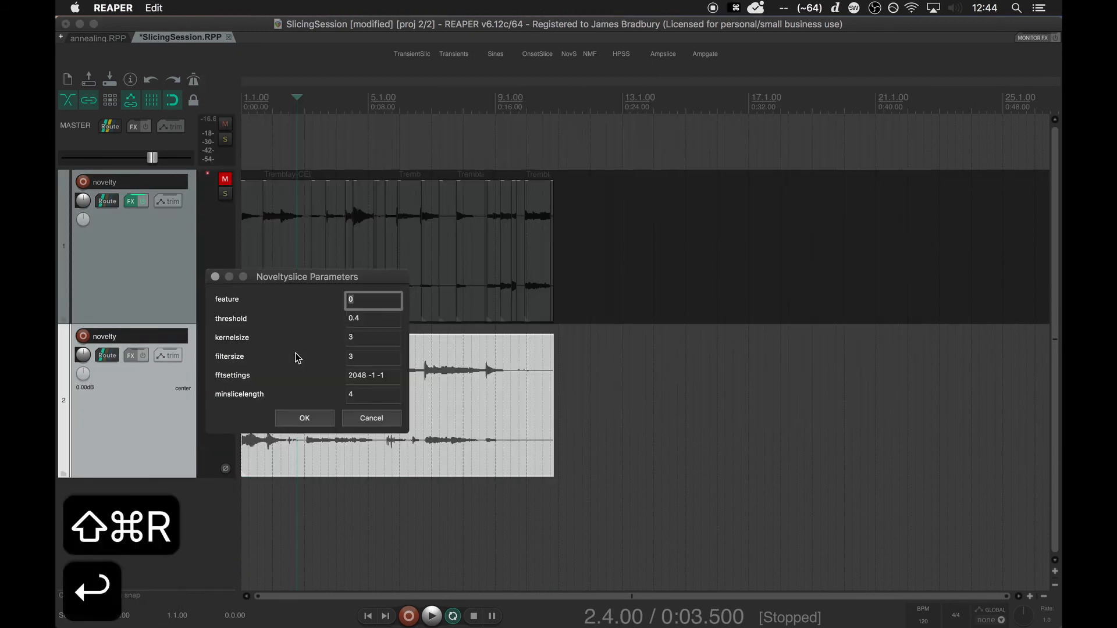
key("Tab")
key("Tab")
type("7")
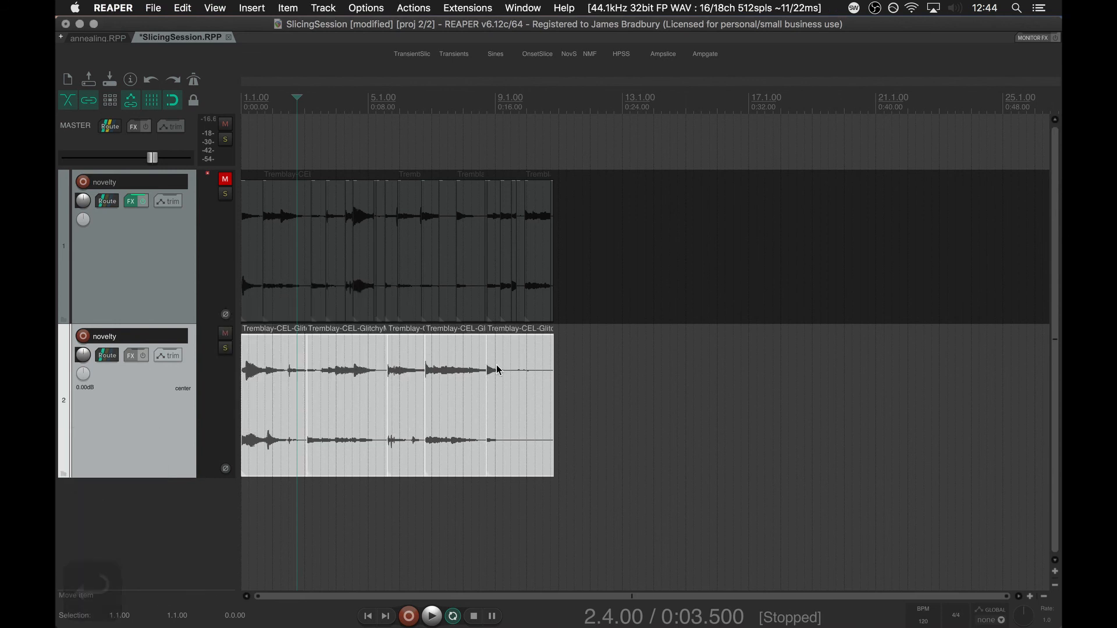
Randomly reorder the second novelty track's slices and play the shuffled result from the start.
key("alt+r")
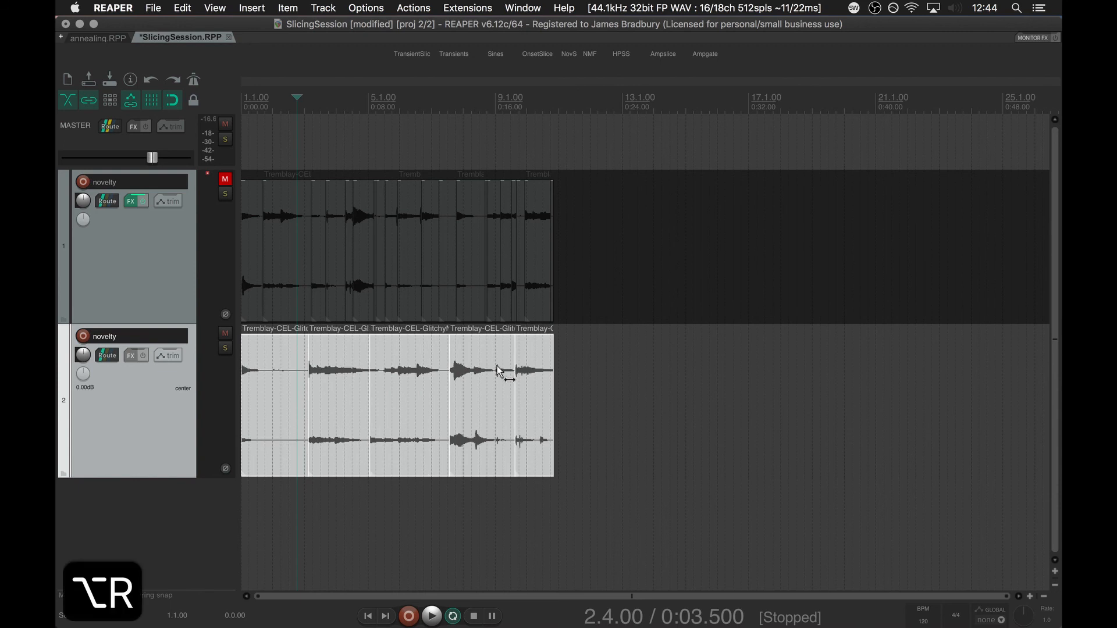
key("w")
key("space")
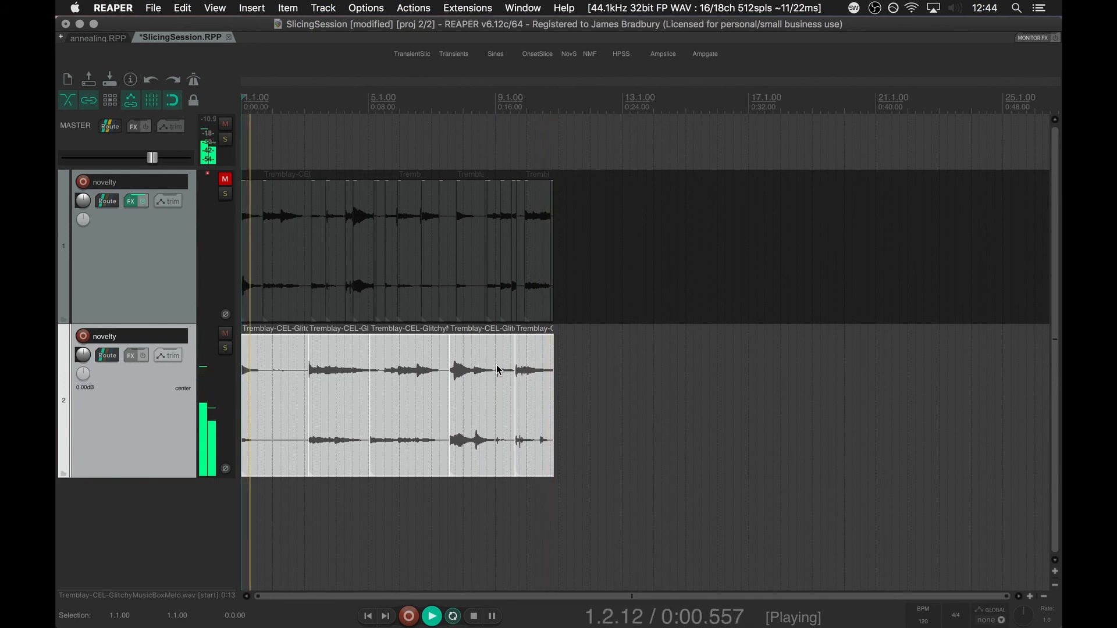
key("space")
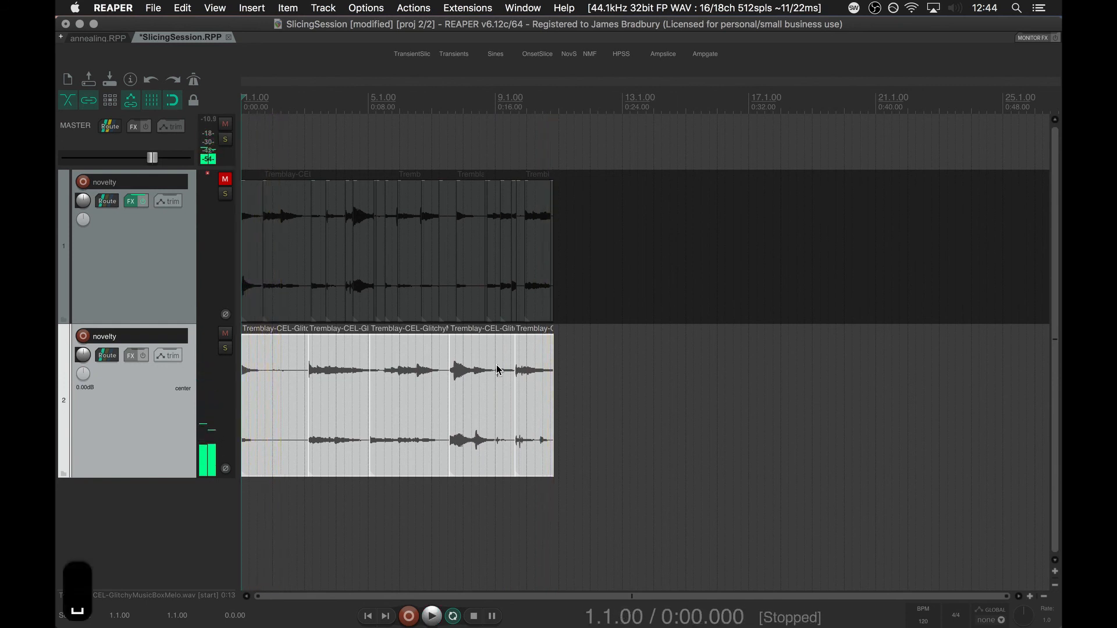
key("super+Tab")
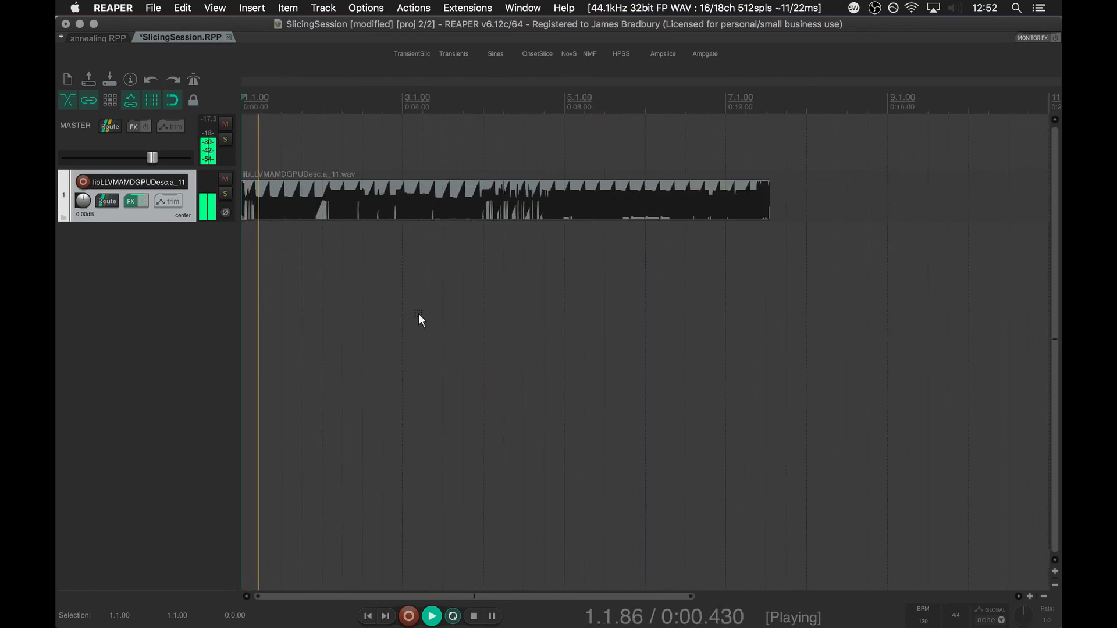
Run fluid-noveltyslice.lua on the libLLVMAMDGPUDesc.a_11.wav item with the preset parameters and play the slices briefly from the start.
key("space")
left_click(462, 201)
key("super+shift+r")
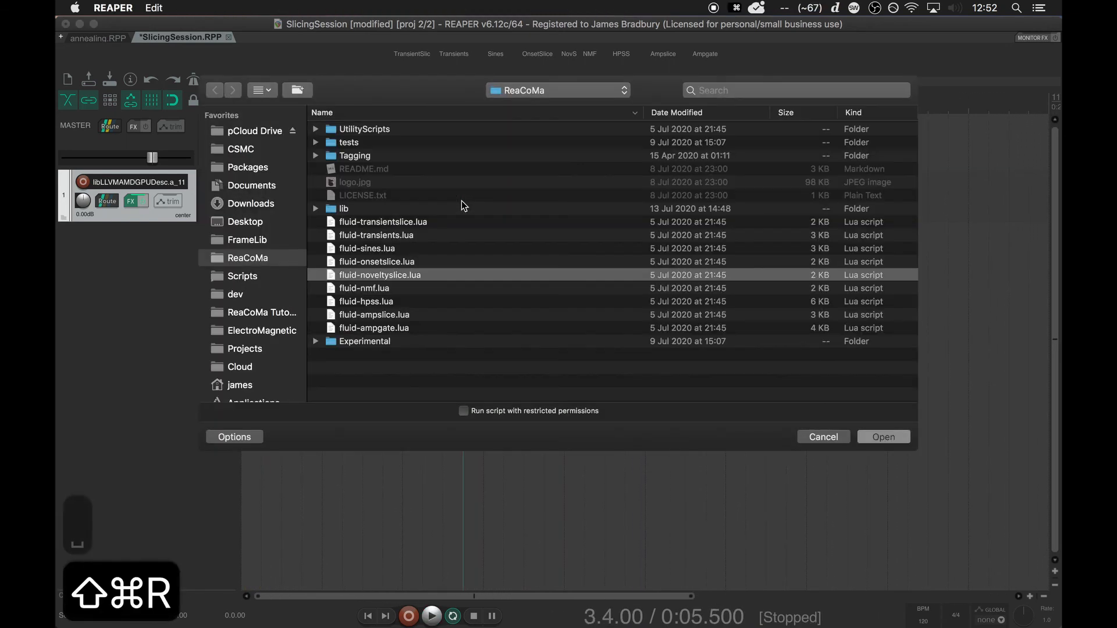
key("Return")
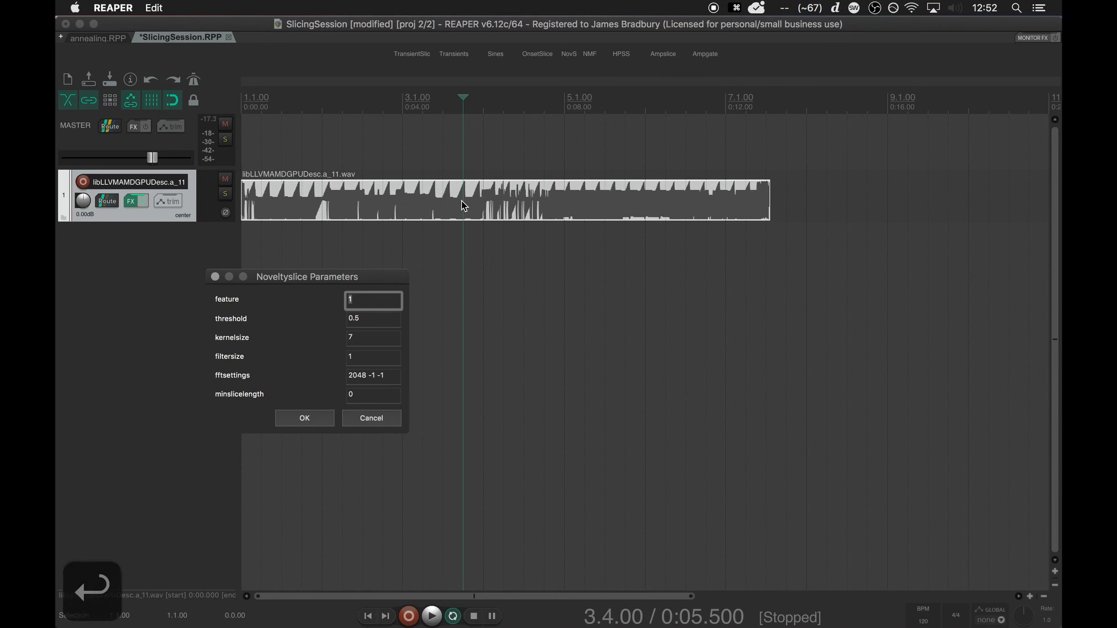
key("Return")
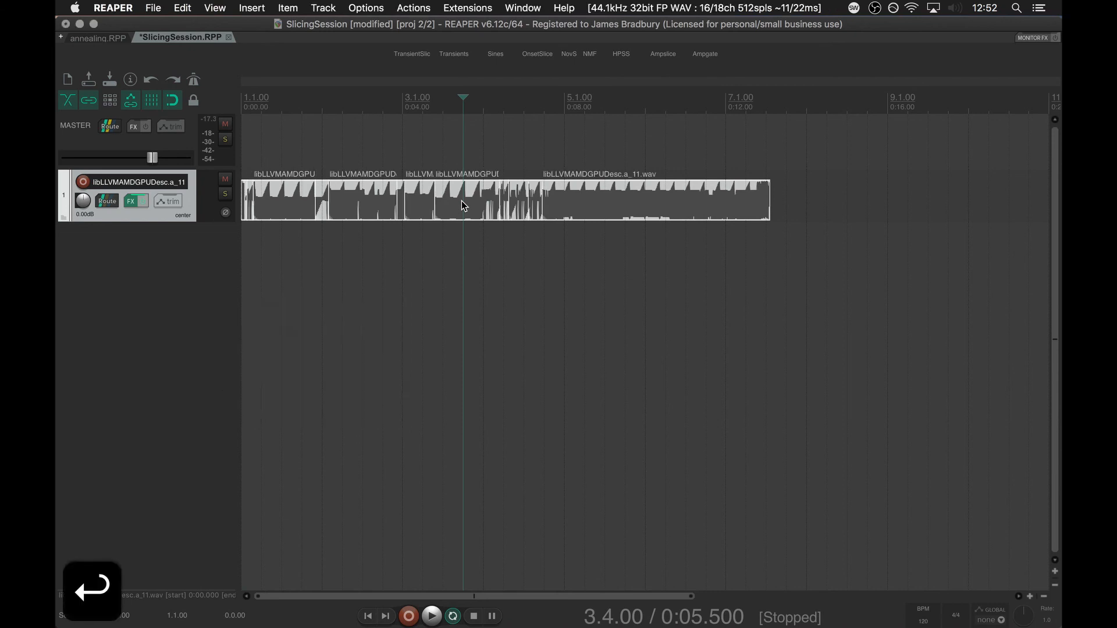
key("w")
key("space")
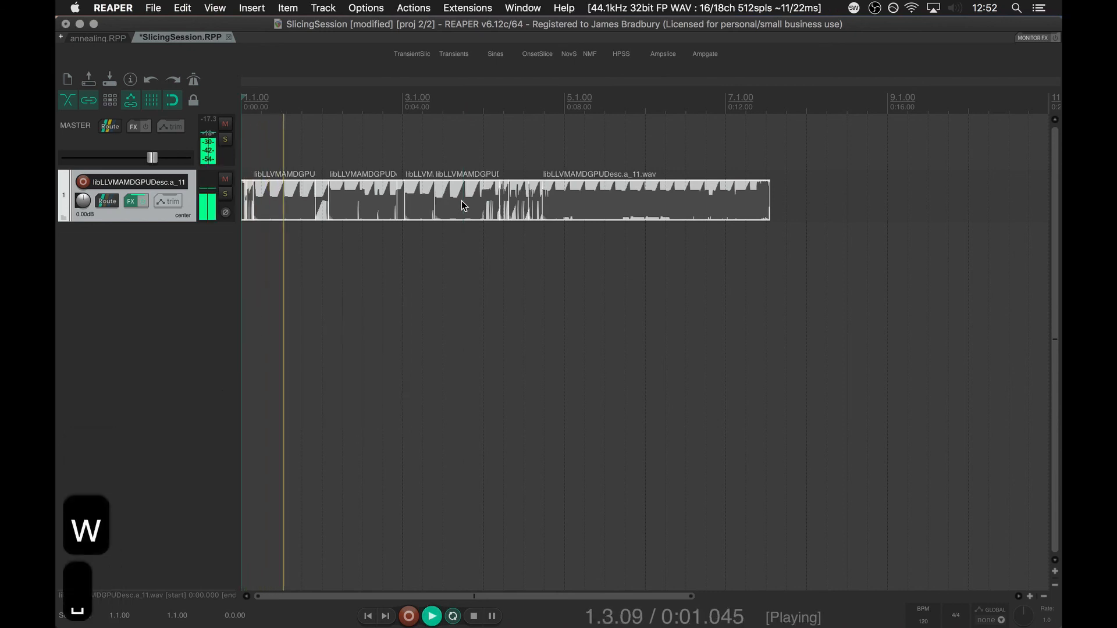
key("space")
Randomly reorder the libLLVMAMDGPUDesc.a_11.wav slices and play the new order from the start.
key("alt+r")
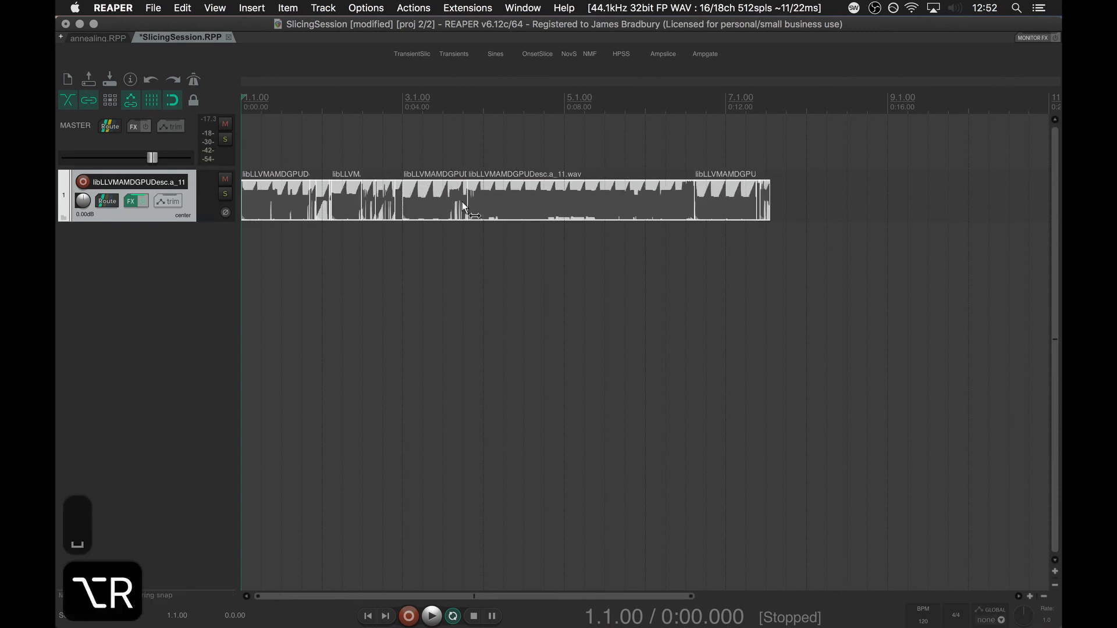
key("w")
key("space")
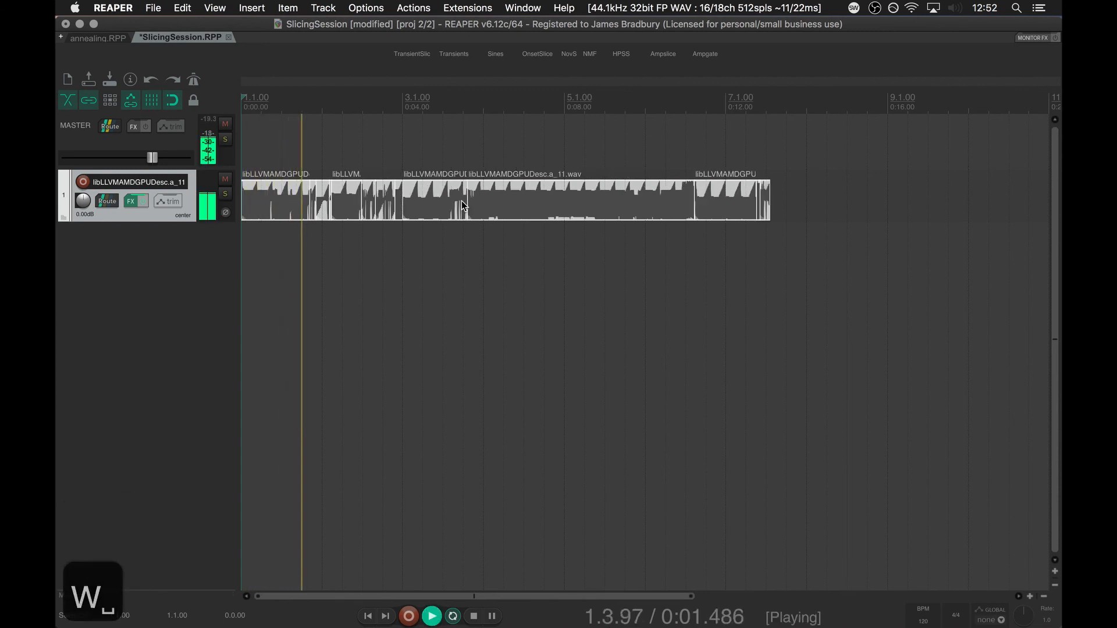